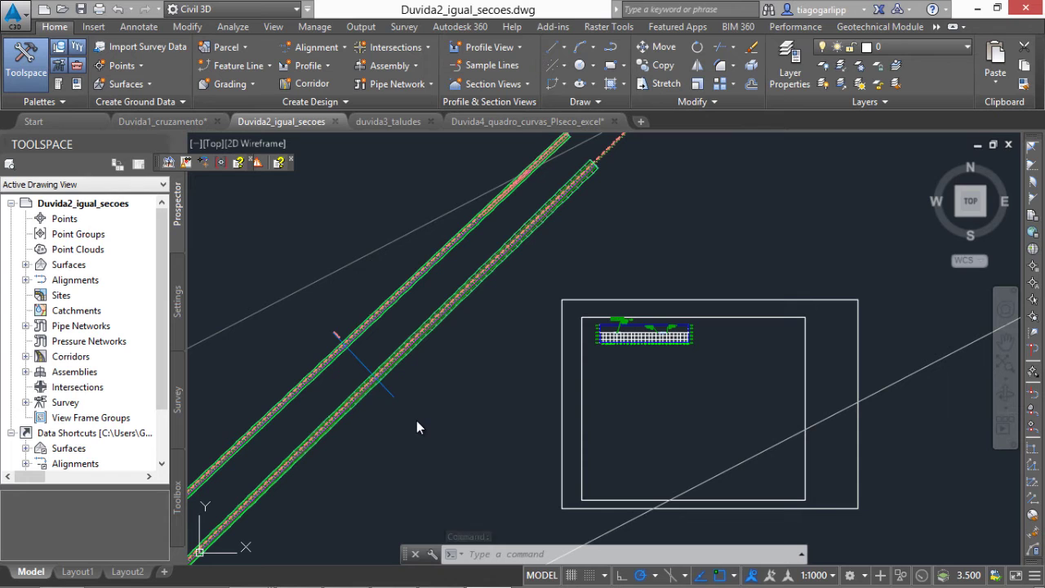
Step: Zoom in on the plan and check the sample line at station 1+410.54
scroll(457, 365, down, 2)
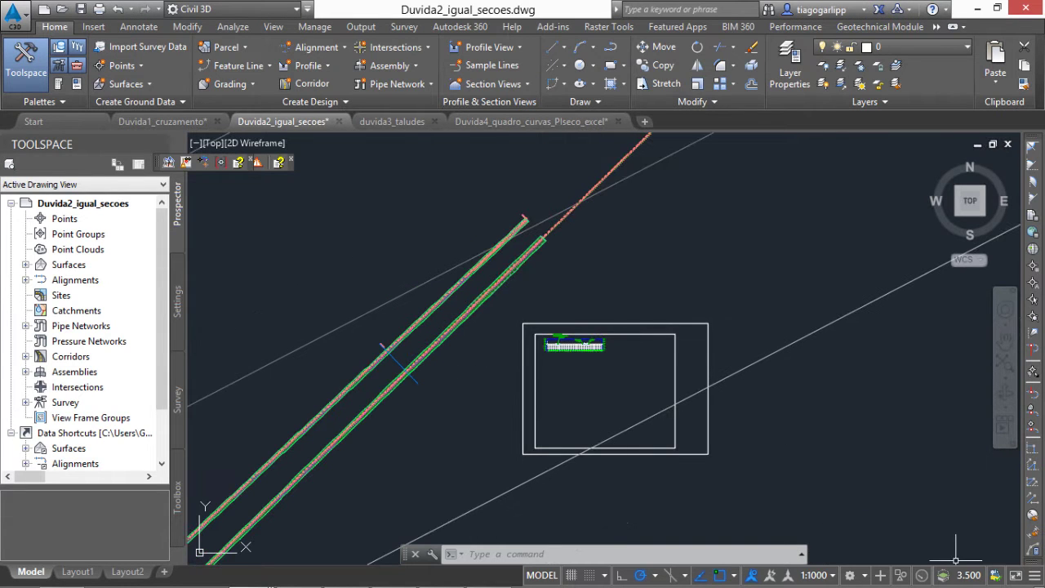
click(869, 576)
click(763, 363)
click(495, 574)
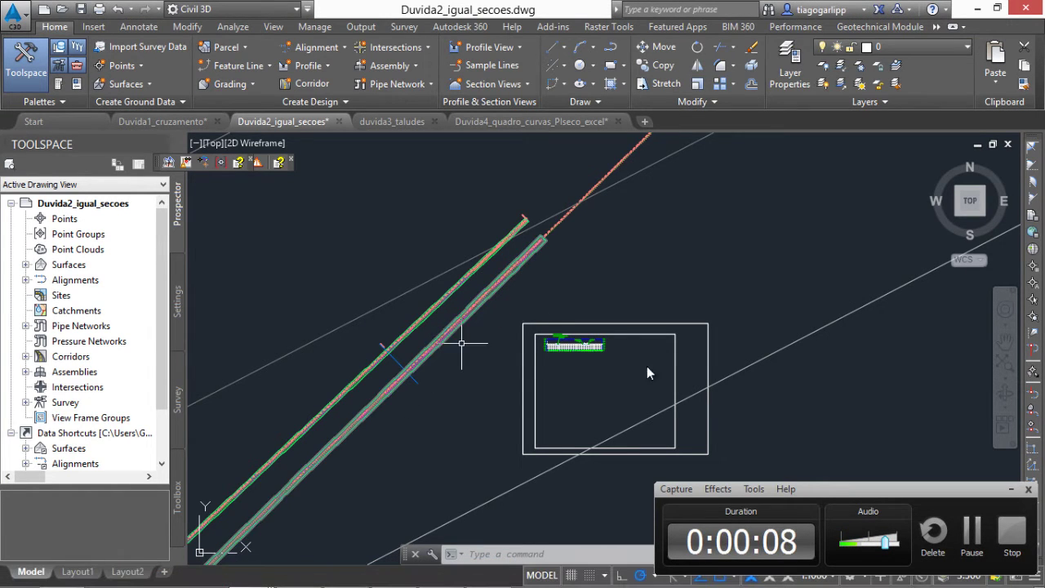
click(1011, 491)
scroll(541, 315, up, 3)
scroll(503, 327, up, 3)
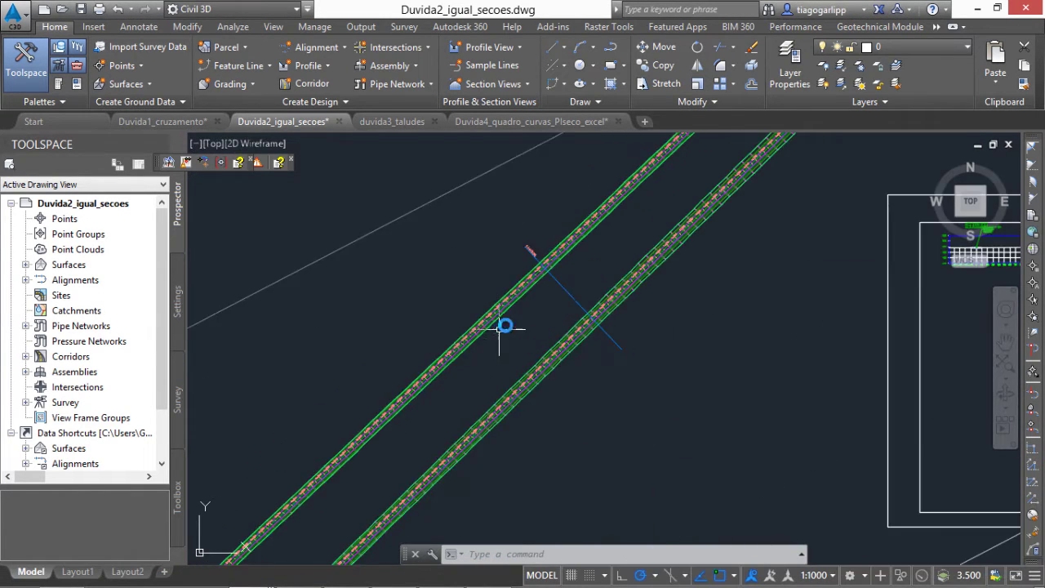
scroll(556, 278, up, 3)
scroll(495, 229, up, 2)
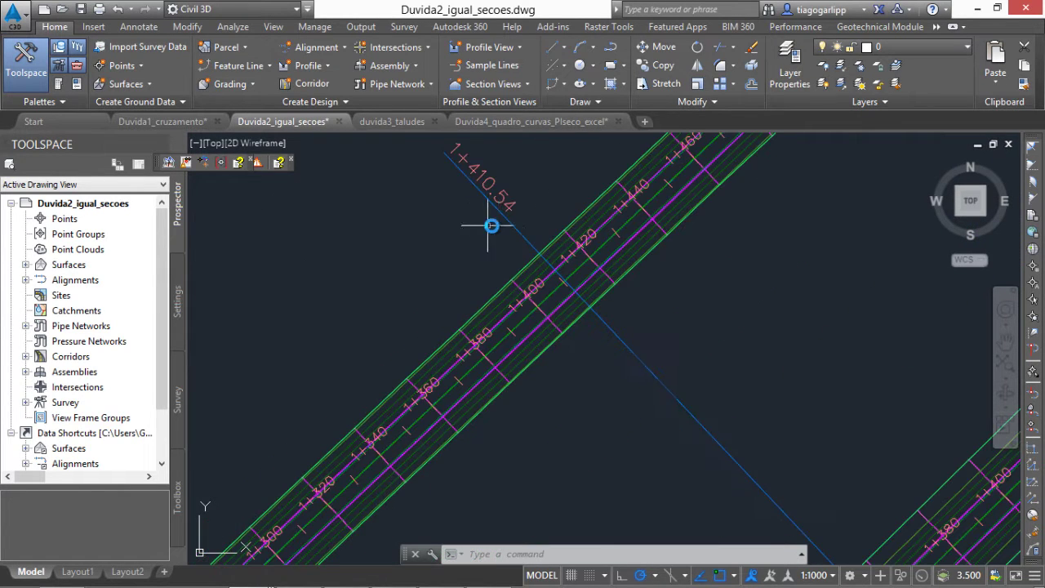
scroll(493, 261, up, 2)
scroll(482, 257, up, 2)
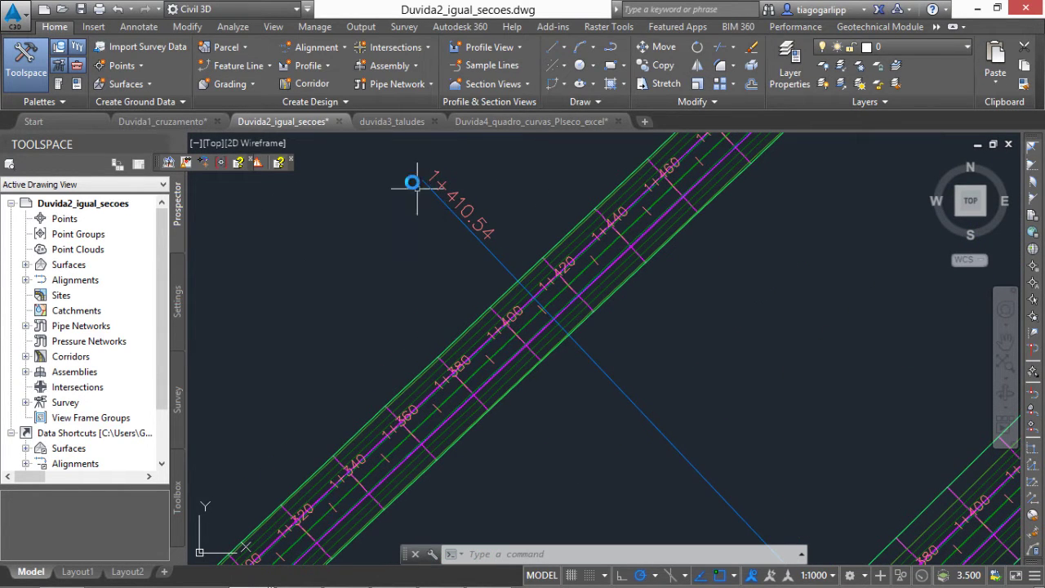
click(548, 311)
key(Escape)
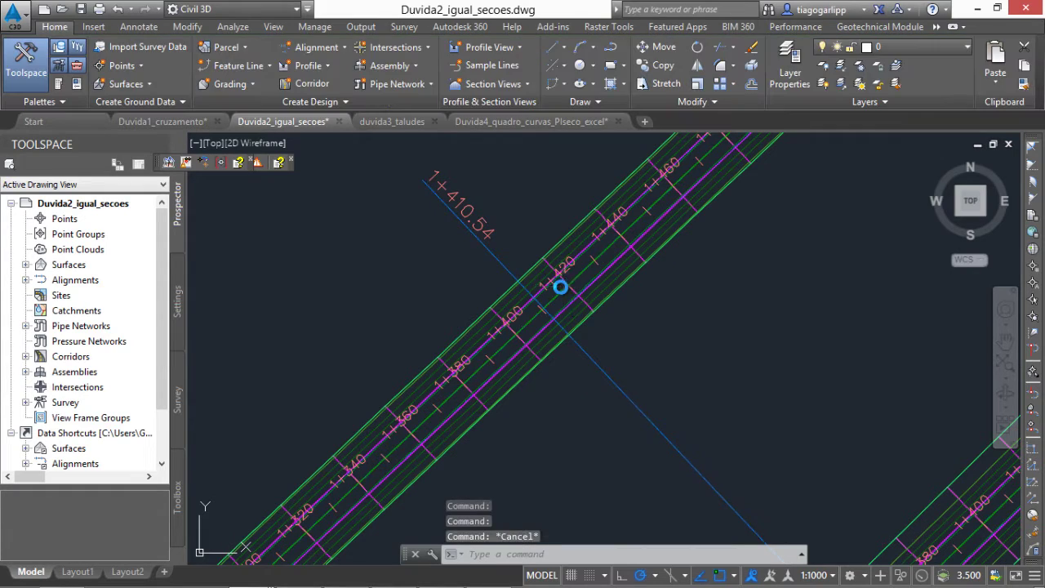
click(561, 285)
key(Escape)
click(556, 289)
key(Escape)
Step: Check the corridor's alignment and the corridor at the 1+410.54 sample line
scroll(555, 291, down, 1)
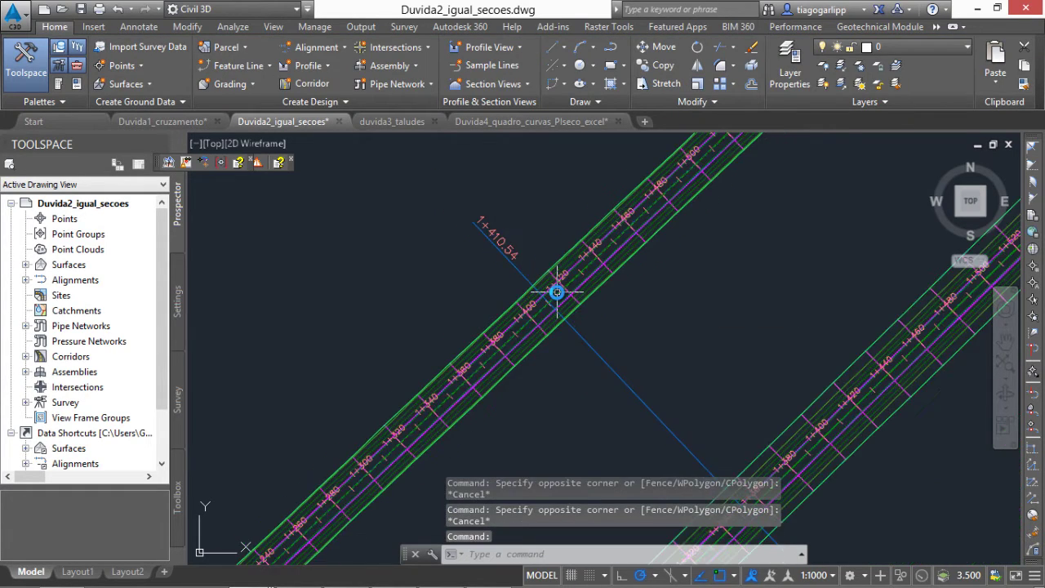
scroll(556, 291, down, 2)
click(555, 290)
middle_drag(774, 154, 773, 171)
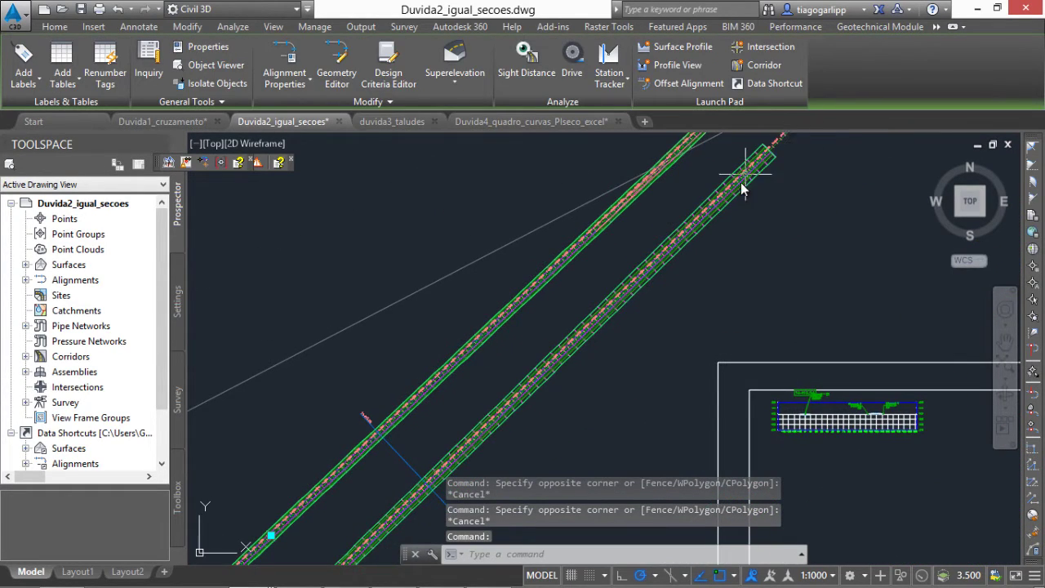
scroll(652, 343, up, 2)
scroll(653, 342, down, 3)
scroll(664, 345, up, 1)
middle_drag(664, 345, 529, 251)
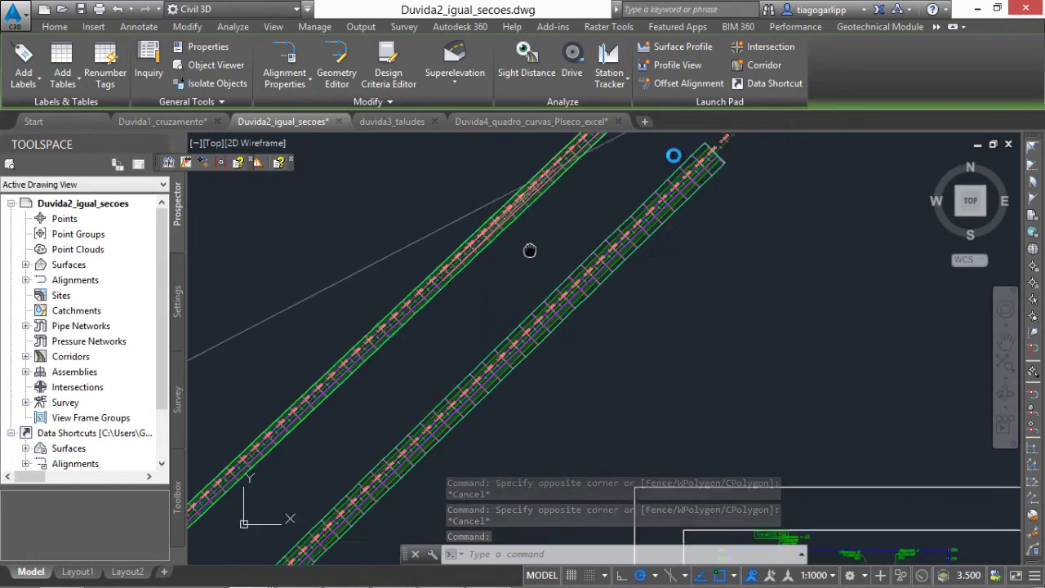
scroll(525, 297, up, 2)
scroll(367, 426, up, 2)
scroll(674, 261, down, 1)
middle_drag(539, 390, 609, 246)
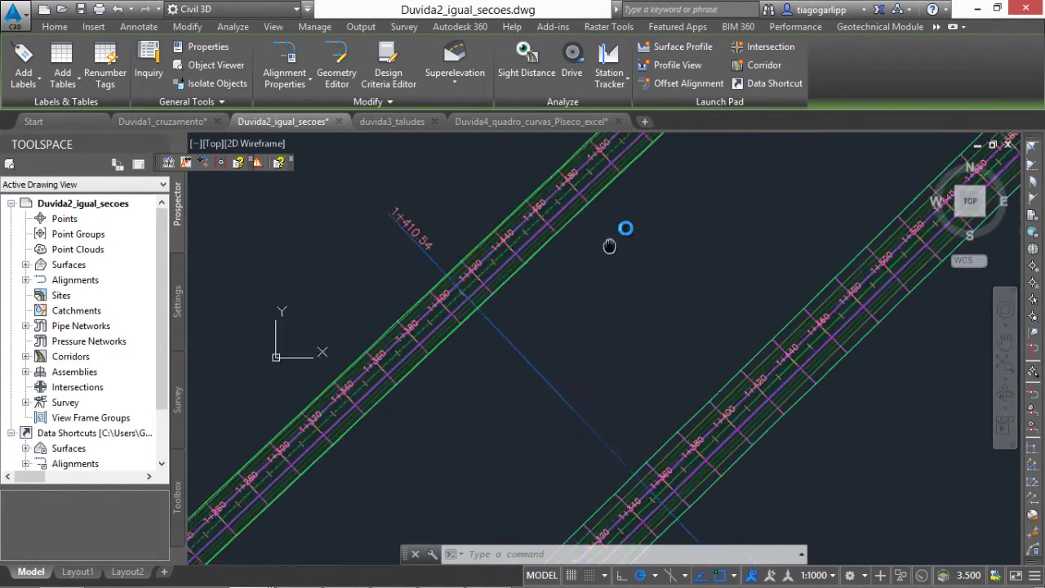
scroll(426, 319, up, 2)
scroll(550, 254, up, 2)
key(Escape)
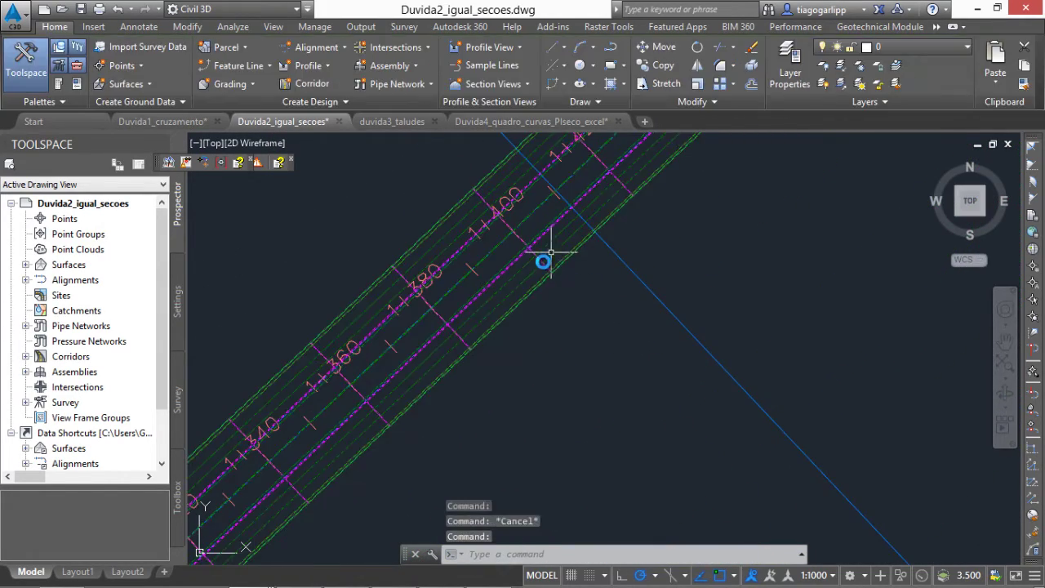
scroll(626, 237, down, 3)
click(626, 237)
scroll(536, 303, up, 2)
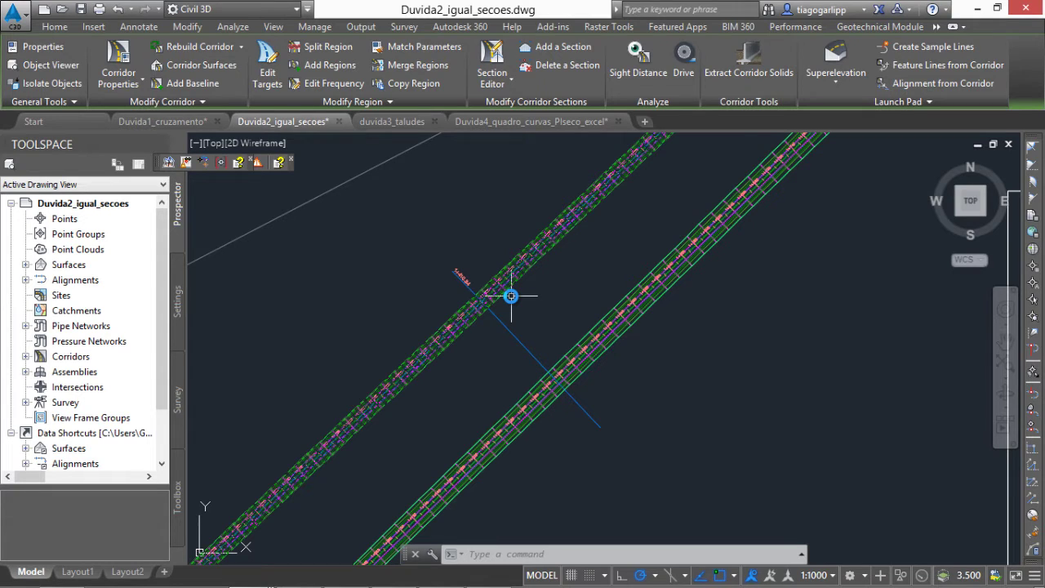
key(Escape)
Step: Bring the road surface under the grade-break labels into view and check a label
scroll(627, 298, down, 2)
scroll(849, 302, down, 2)
scroll(808, 289, up, 4)
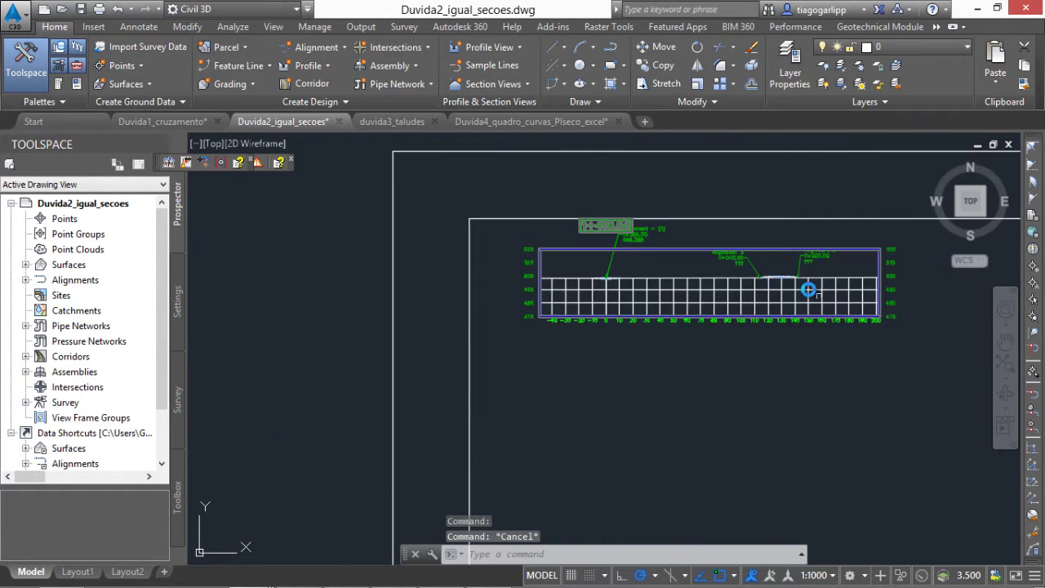
scroll(807, 289, up, 3)
scroll(691, 280, up, 1)
scroll(730, 291, up, 1)
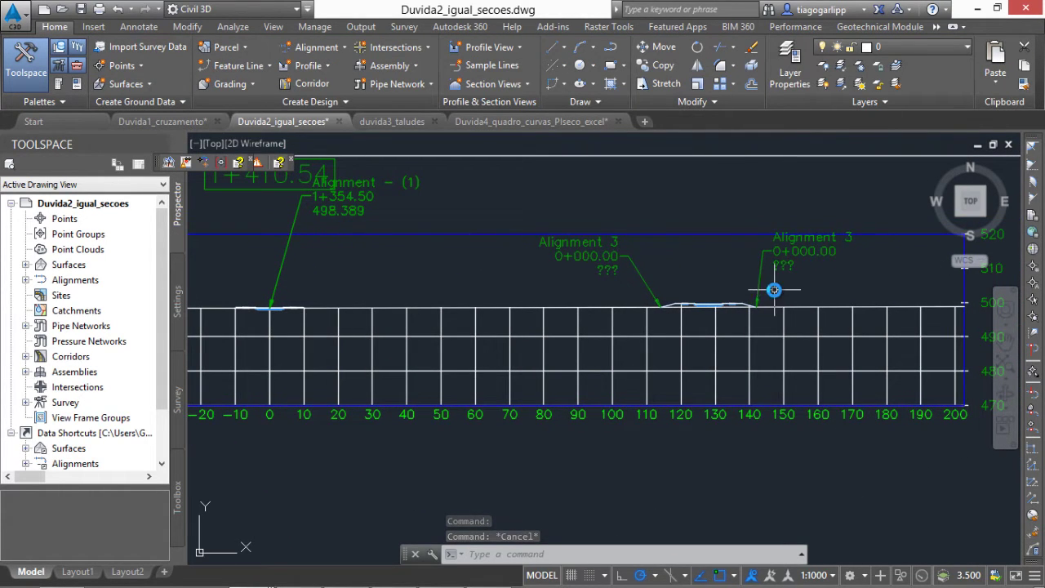
scroll(749, 311, up, 4)
middle_drag(803, 215, 723, 279)
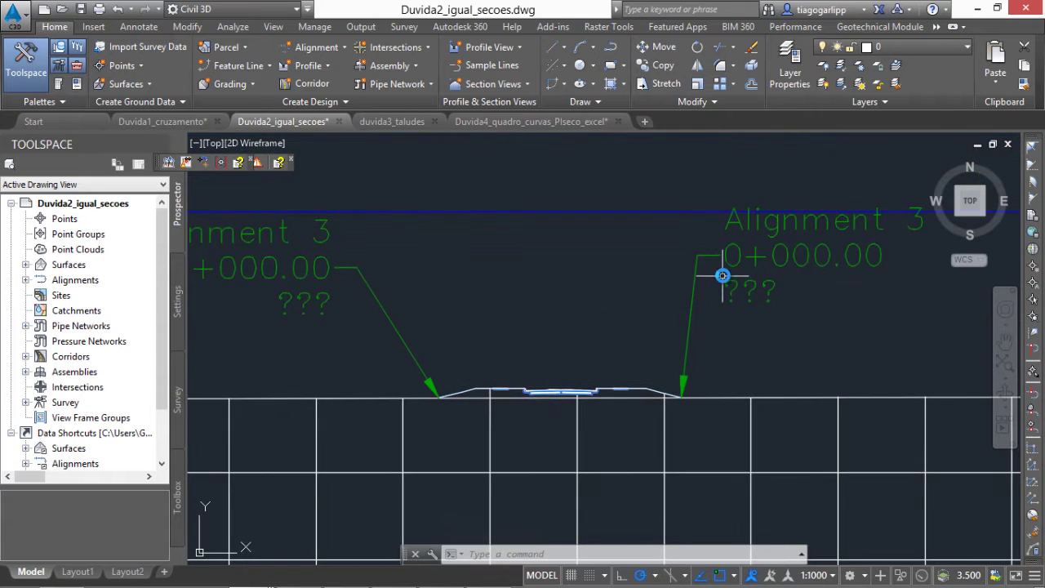
click(728, 251)
key(Escape)
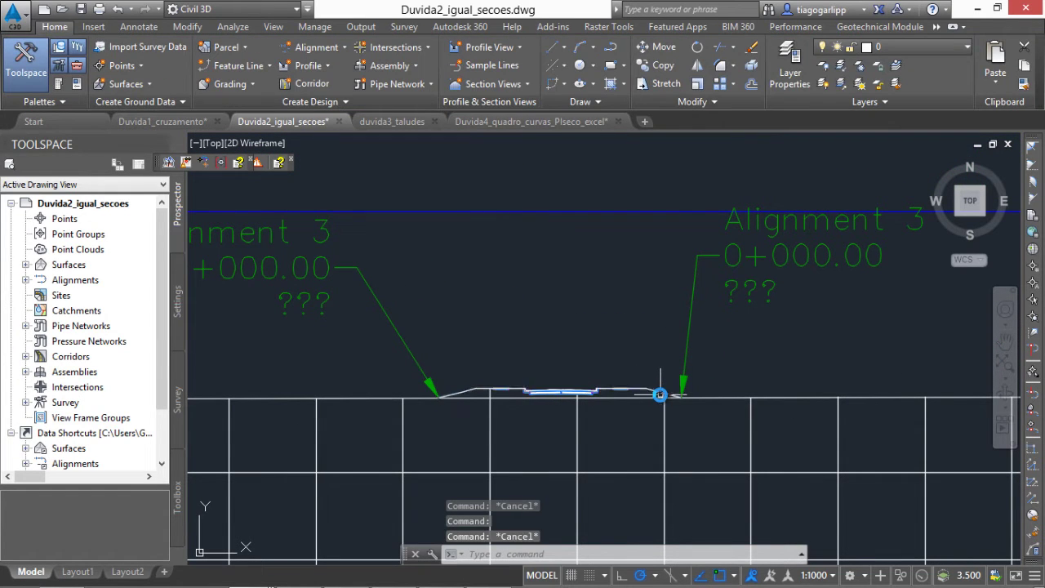
Step: Check the road cross-section in the section view and its sample line in plan
click(588, 381)
middle_drag(588, 381, 586, 346)
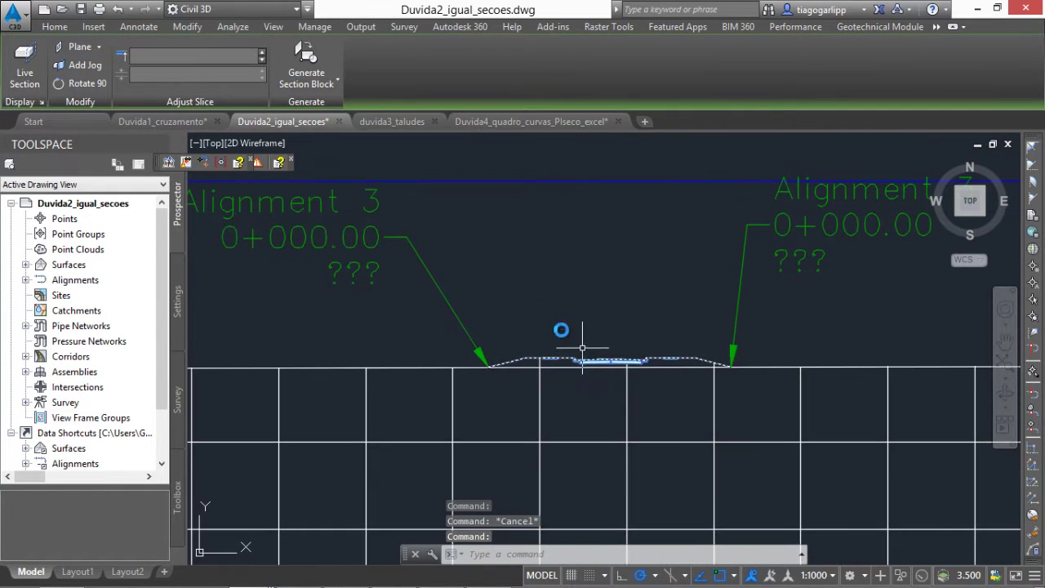
scroll(582, 347, down, 5)
scroll(531, 324, up, 3)
scroll(776, 264, up, 3)
mouse_move(776, 264)
middle_down()
mouse_move(713, 260)
mouse_move(604, 291)
middle_up()
click(585, 291)
scroll(619, 303, down, 5)
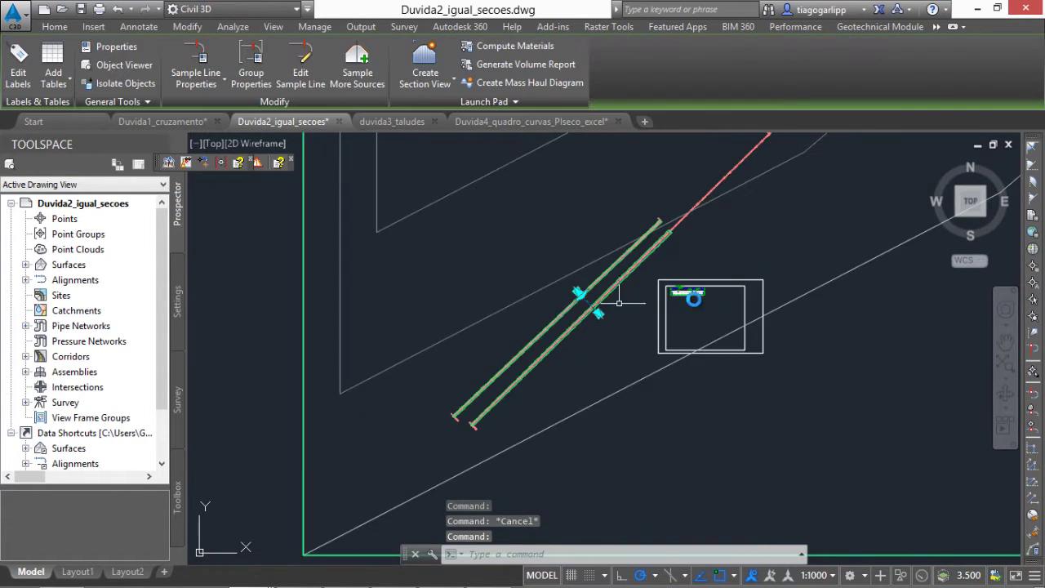
scroll(619, 303, up, 2)
scroll(677, 294, up, 4)
scroll(645, 334, up, 5)
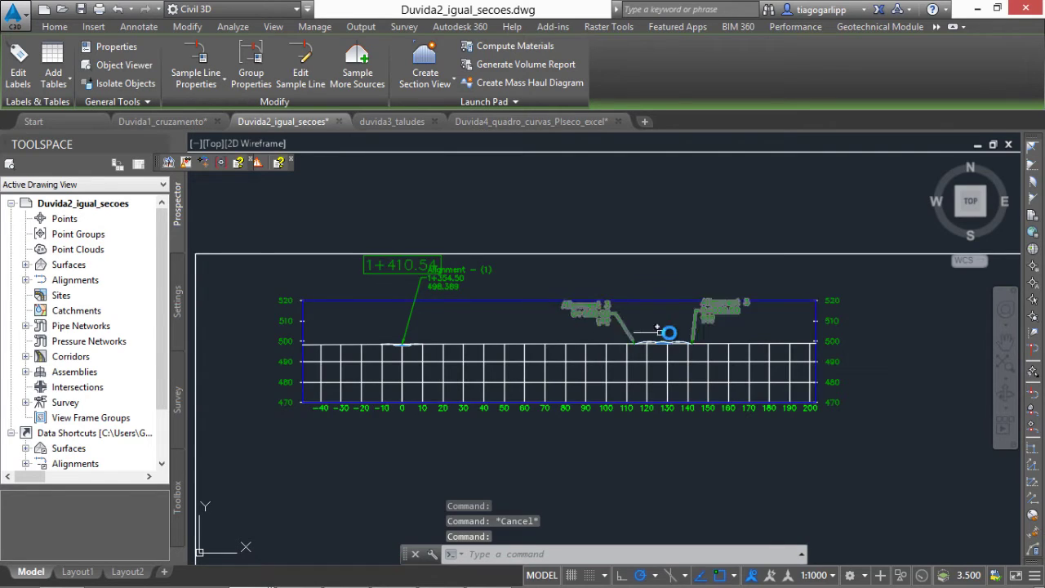
scroll(667, 332, up, 6)
key(Escape)
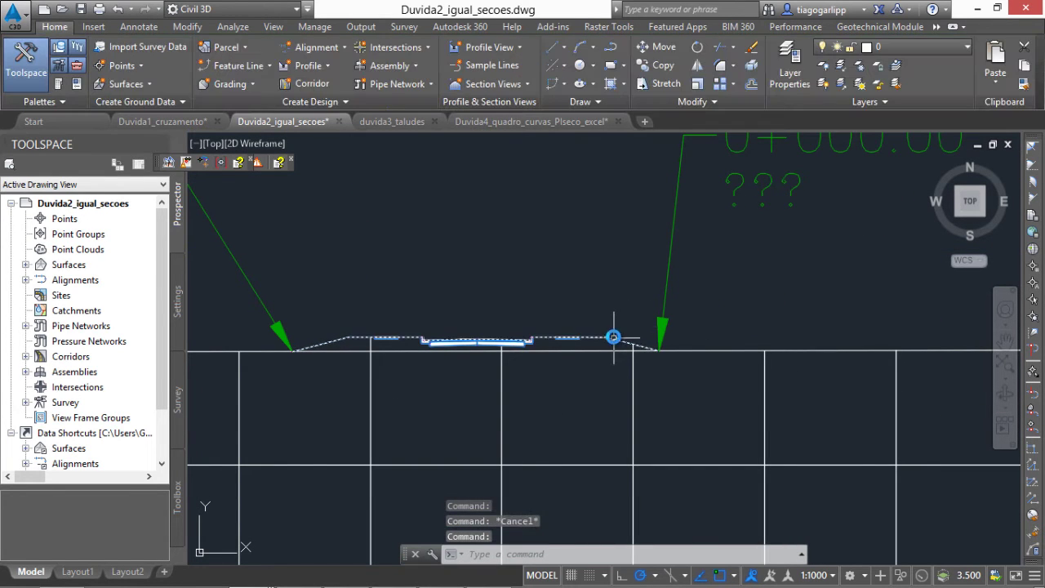
Step: Select the road cross-section in the section view and inspect it
click(613, 336)
scroll(770, 256, down, 3)
scroll(506, 250, down, 2)
scroll(623, 299, up, 4)
scroll(652, 313, up, 2)
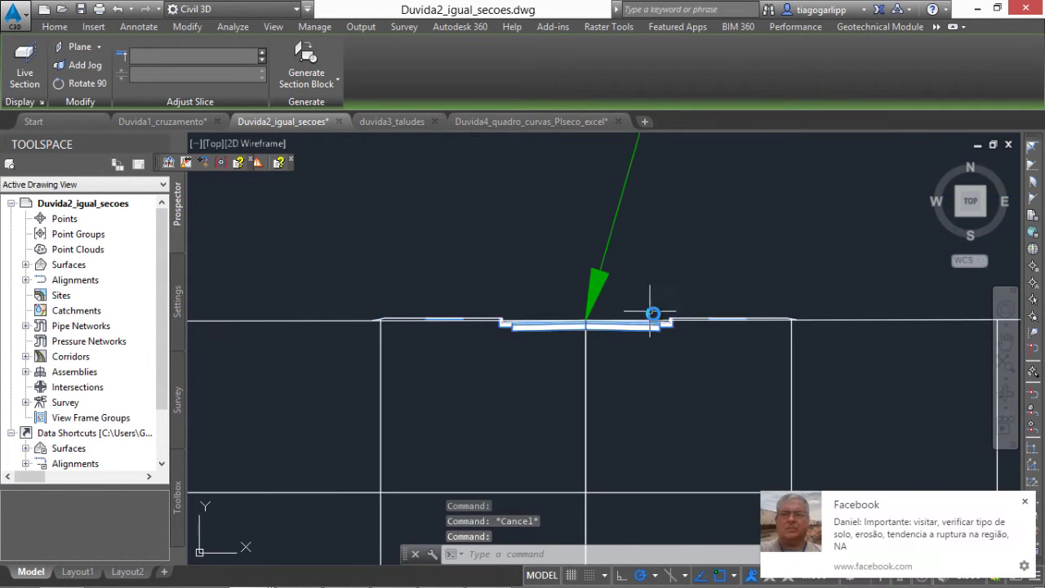
click(1023, 502)
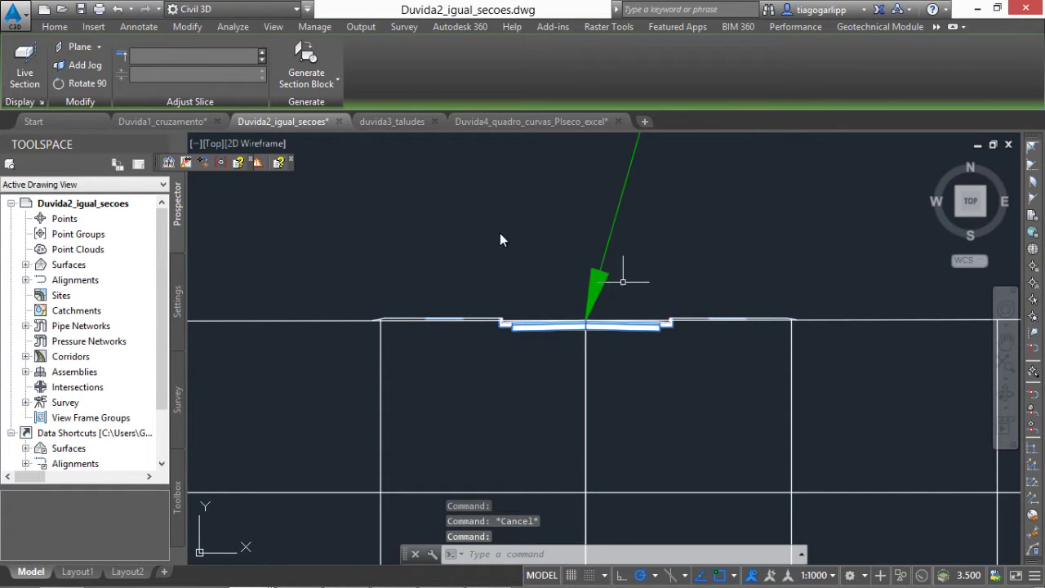
scroll(734, 352, up, 4)
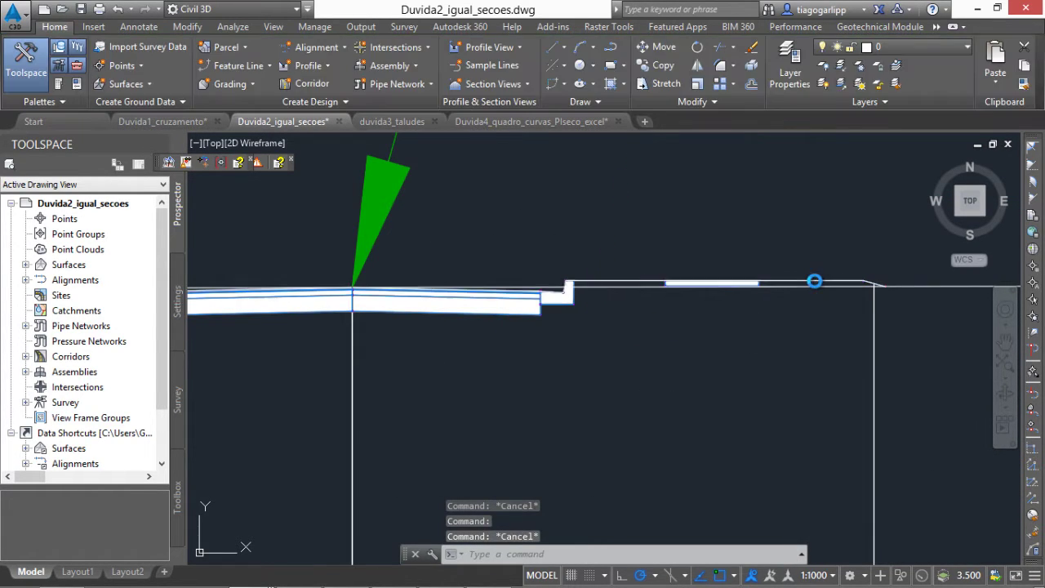
scroll(602, 325, down, 3)
scroll(597, 322, down, 2)
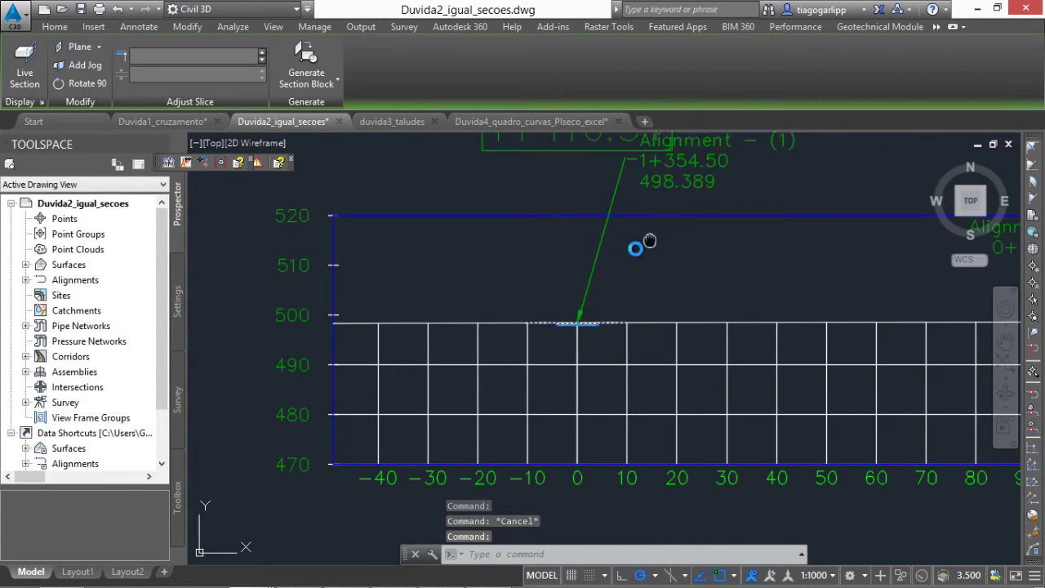
scroll(563, 274, down, 3)
scroll(612, 306, up, 1)
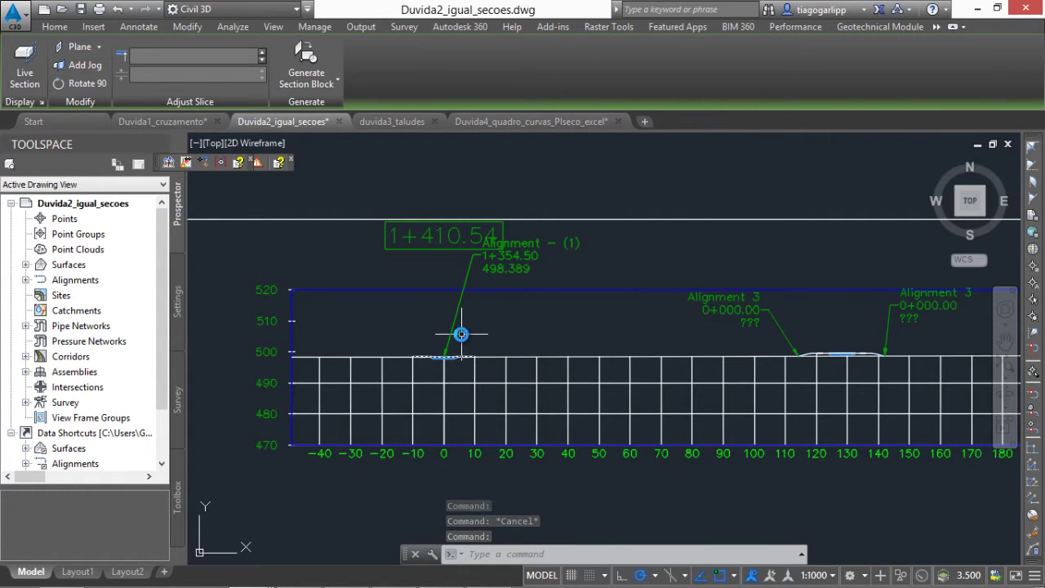
key(Escape)
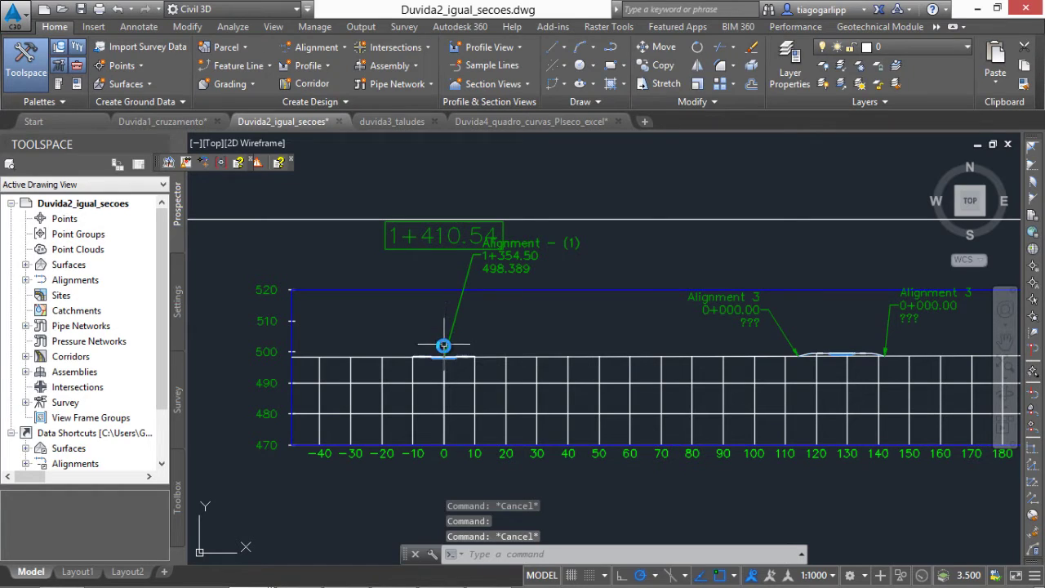
Step: Select the section line at the road centreline and show the whole section view grid
scroll(441, 354, up, 5)
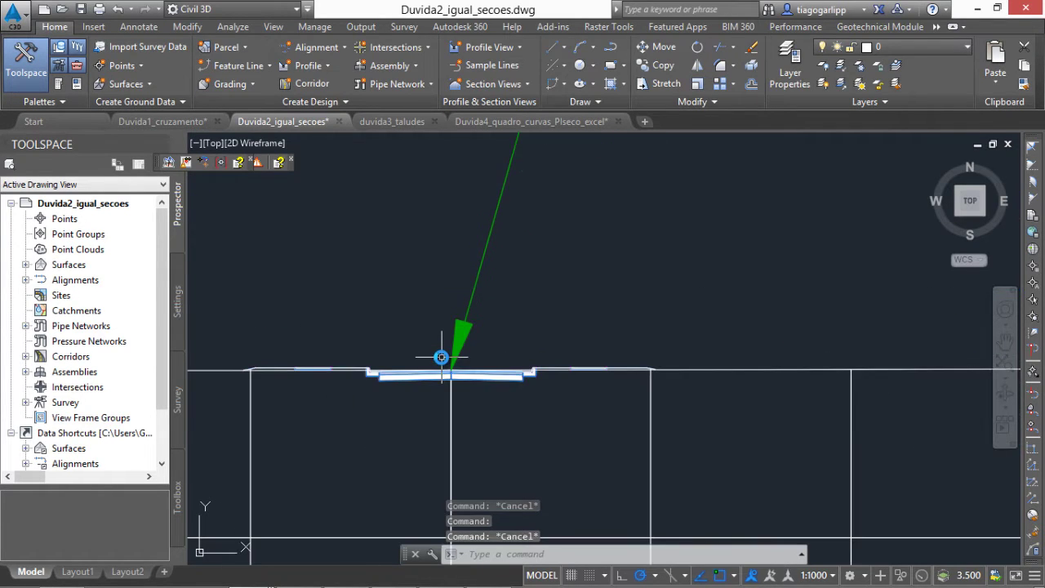
scroll(443, 354, up, 2)
middle_drag(443, 367, 556, 324)
click(556, 324)
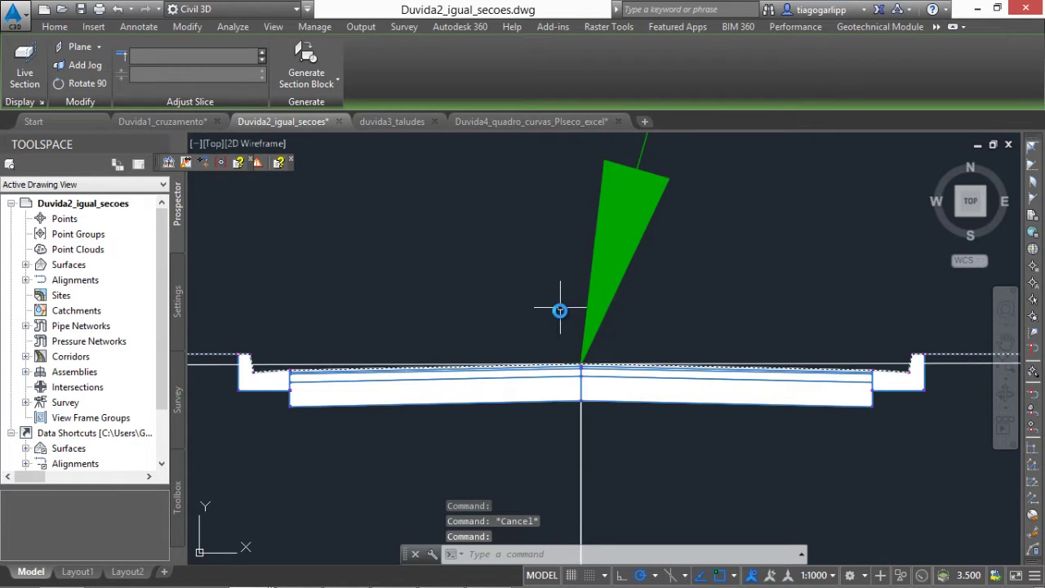
scroll(560, 308, down, 2)
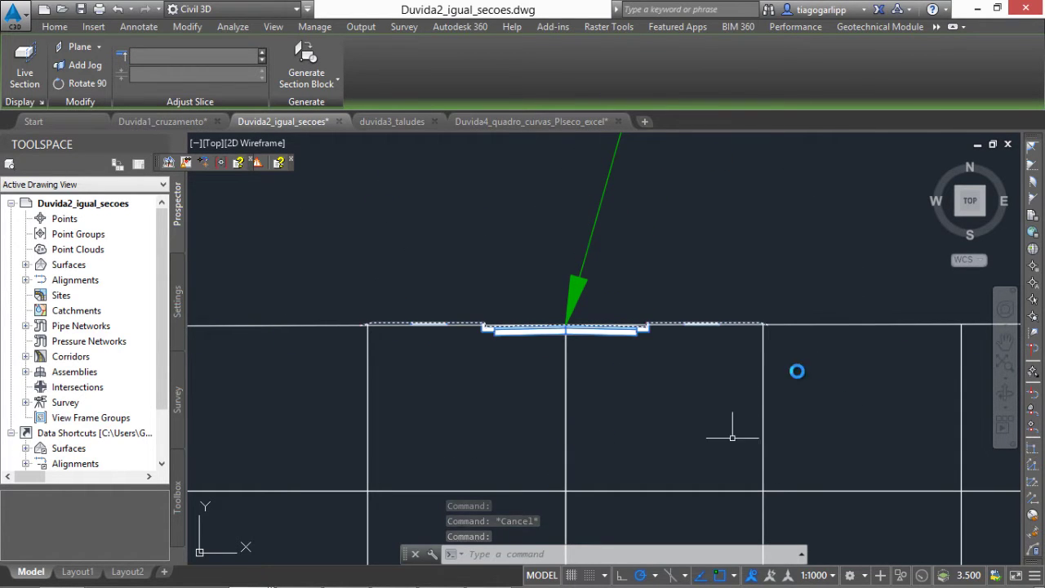
scroll(560, 345, down, 5)
middle_click(553, 336)
scroll(723, 322, up, 1)
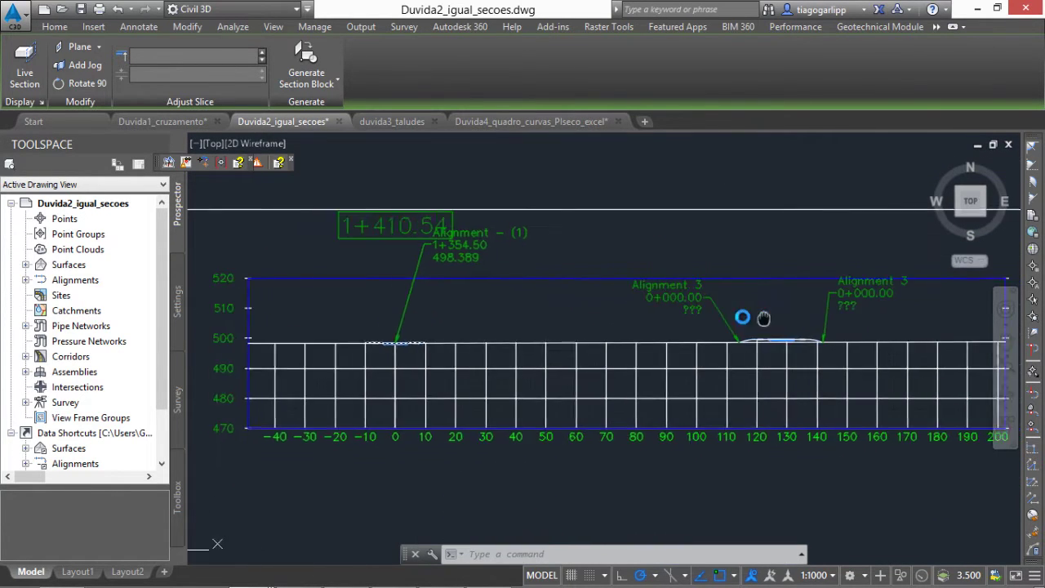
key(Escape)
Step: Check the Alignment 3 labels and re-centre the section view
click(671, 320)
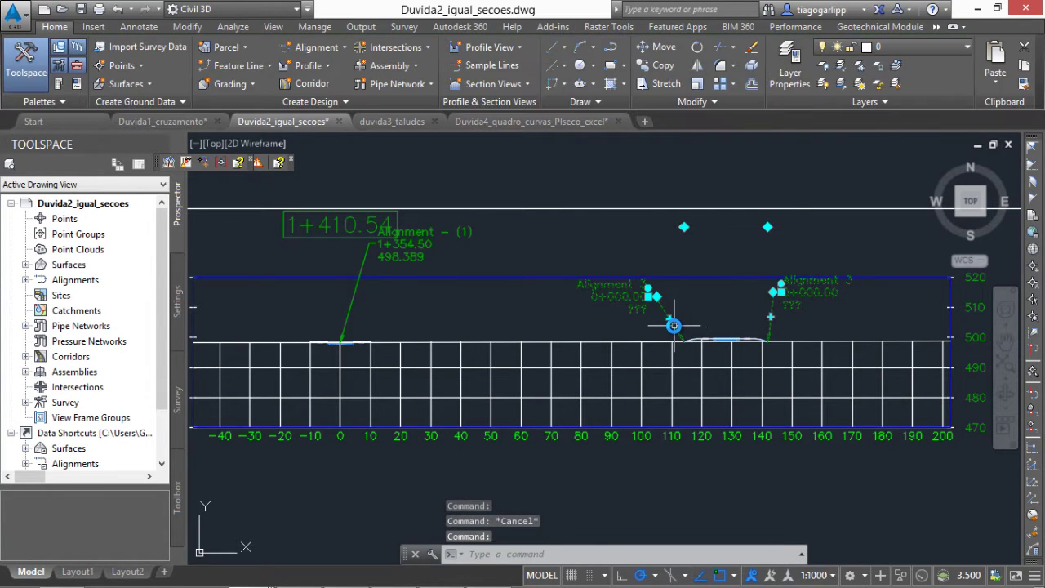
key(Escape)
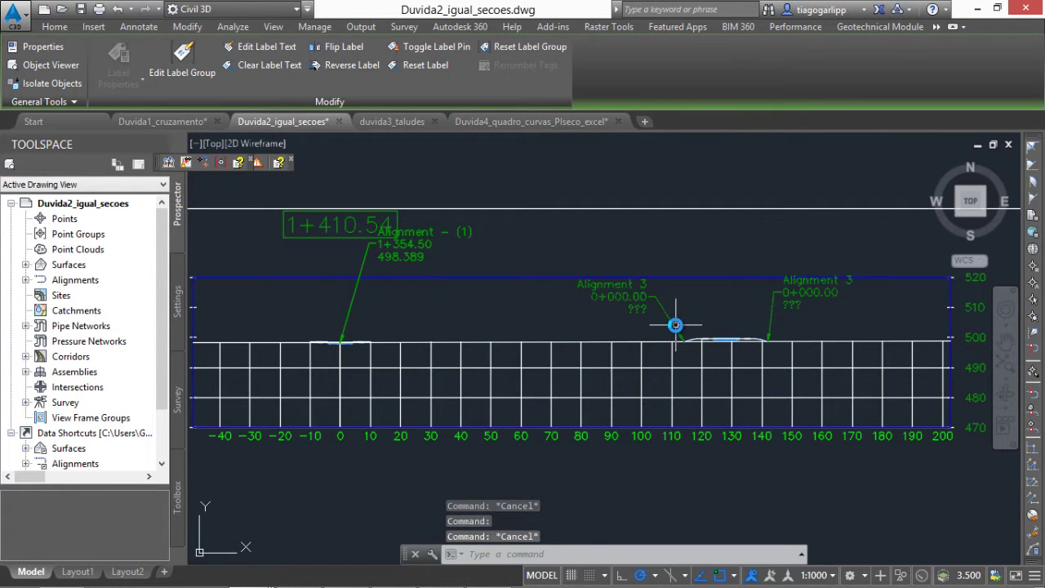
middle_drag(451, 305, 523, 306)
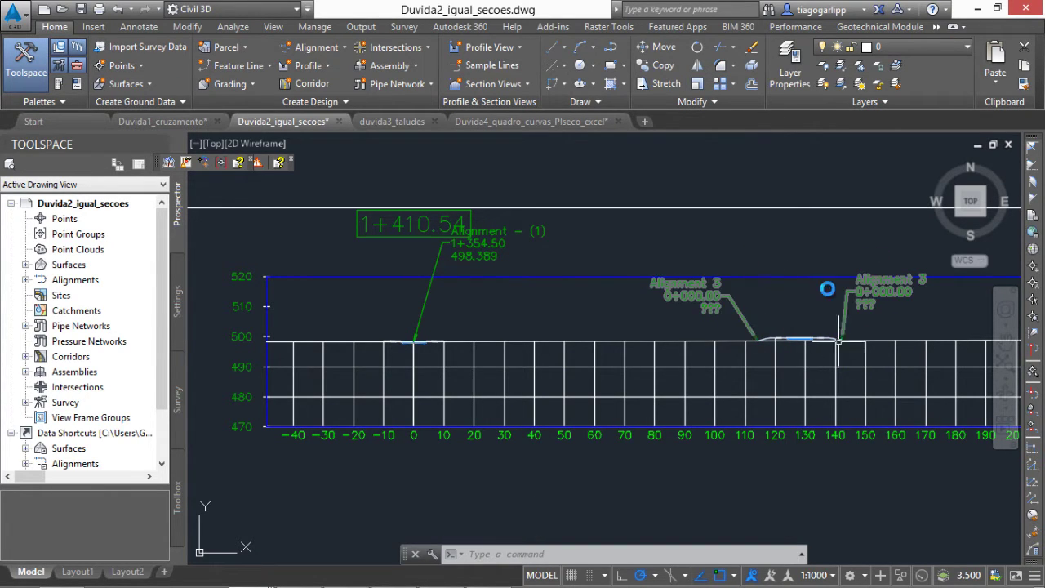
scroll(395, 323, up, 2)
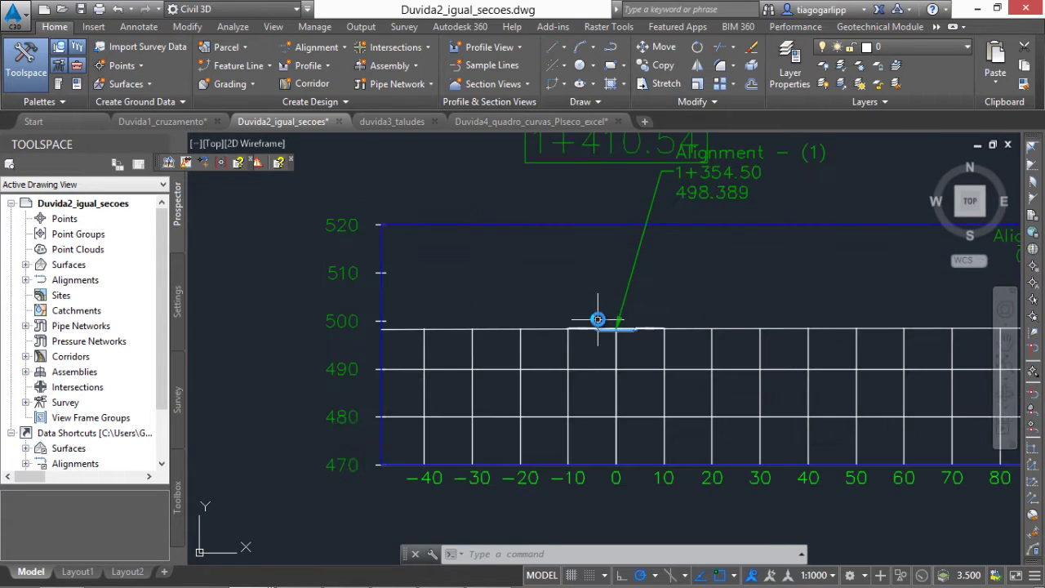
scroll(694, 311, up, 4)
scroll(677, 371, down, 5)
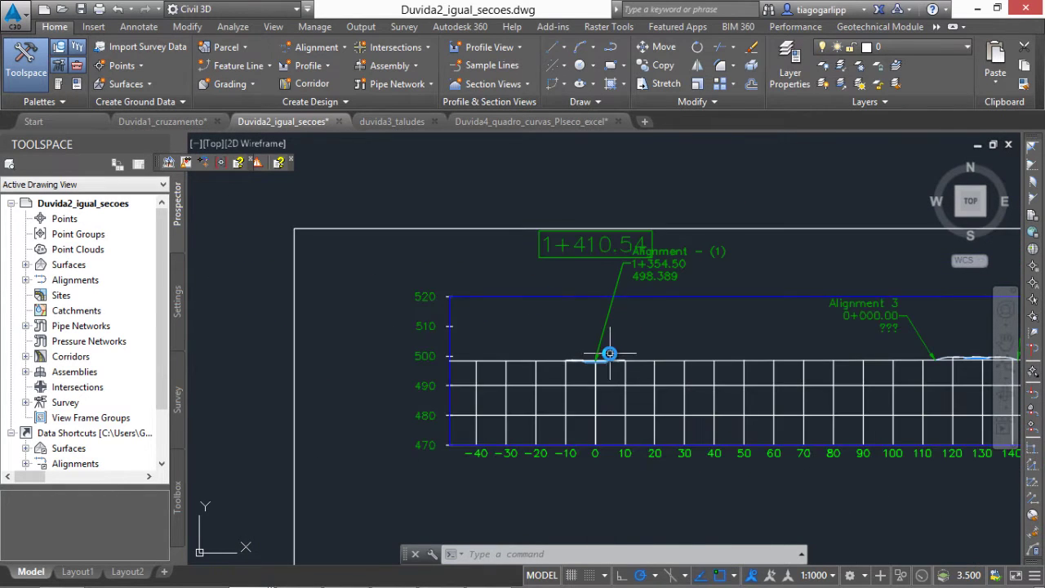
scroll(607, 354, up, 2)
scroll(592, 341, down, 1)
middle_drag(588, 336, 556, 333)
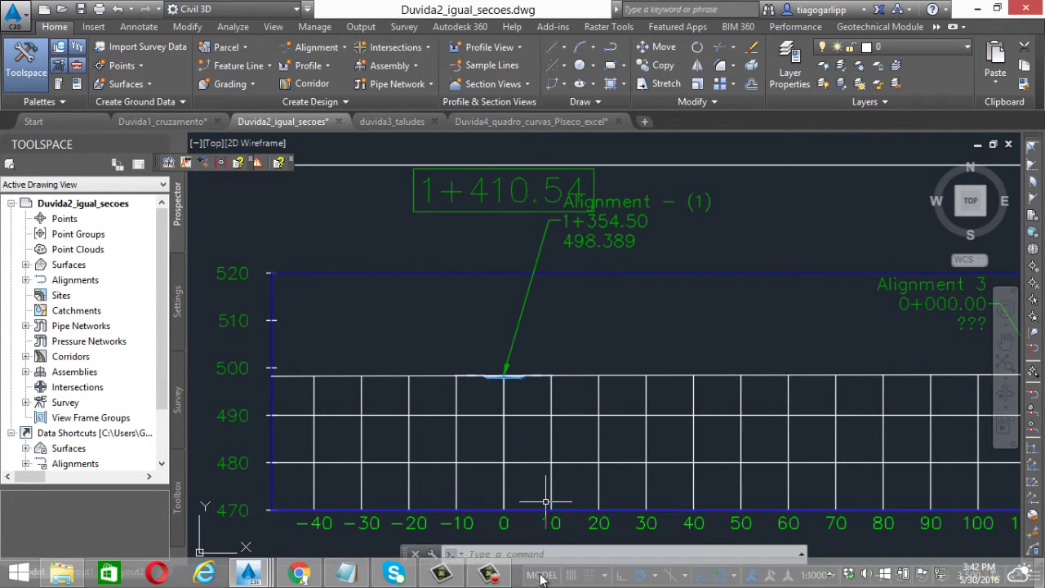
Step: Delete the Alignment - (1) grade-break label from the section view
click(490, 571)
click(972, 532)
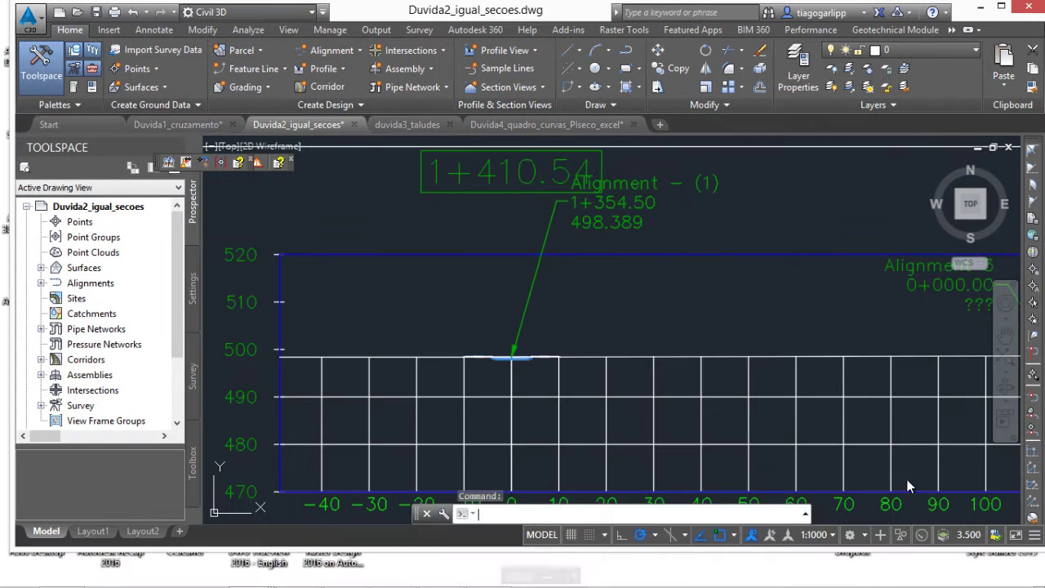
click(580, 257)
key(Escape)
scroll(579, 257, down, 3)
scroll(634, 260, up, 2)
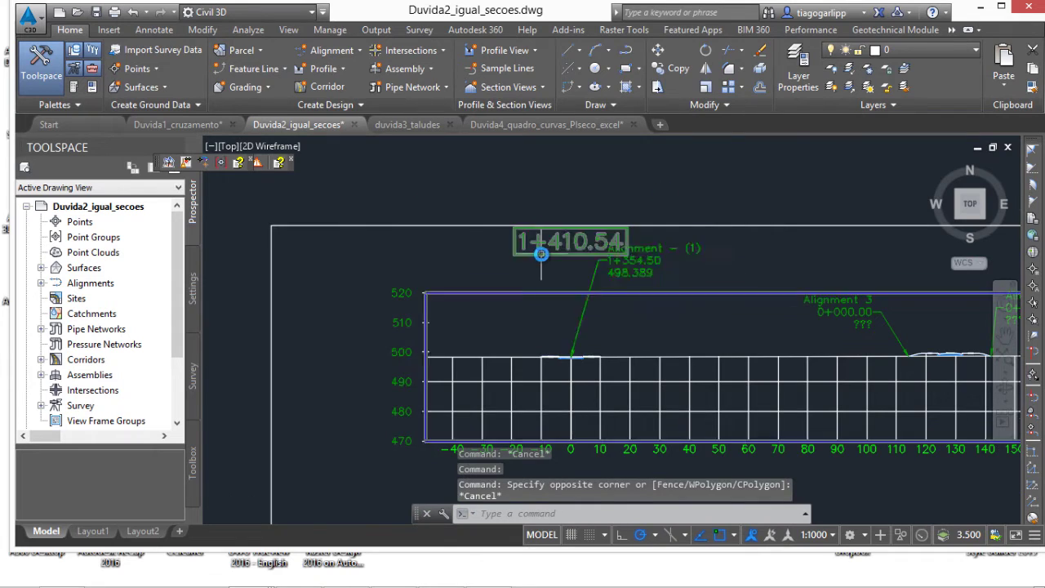
scroll(634, 265, up, 3)
scroll(645, 265, down, 3)
scroll(653, 266, up, 1)
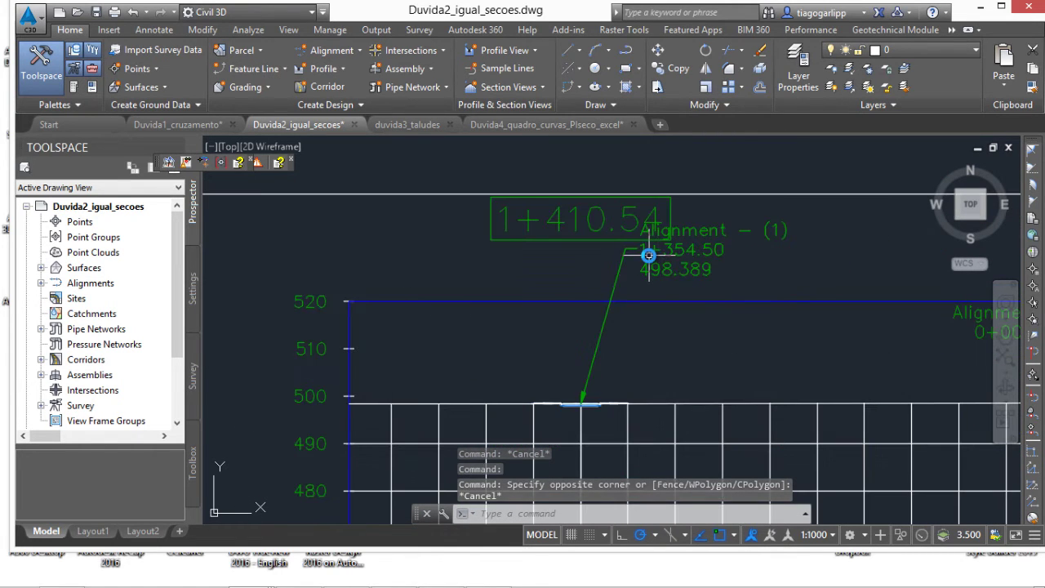
click(659, 246)
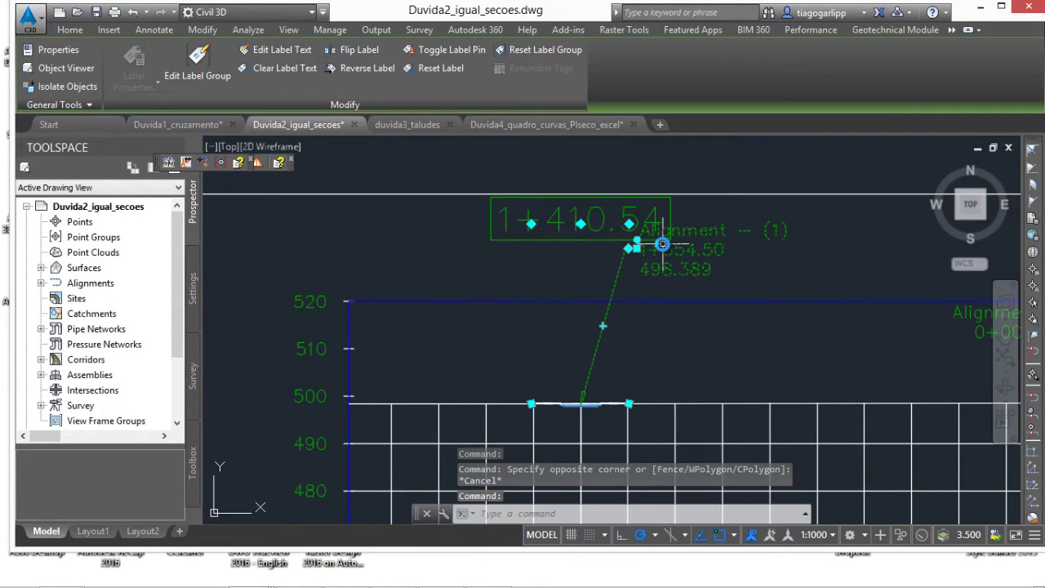
key(Delete)
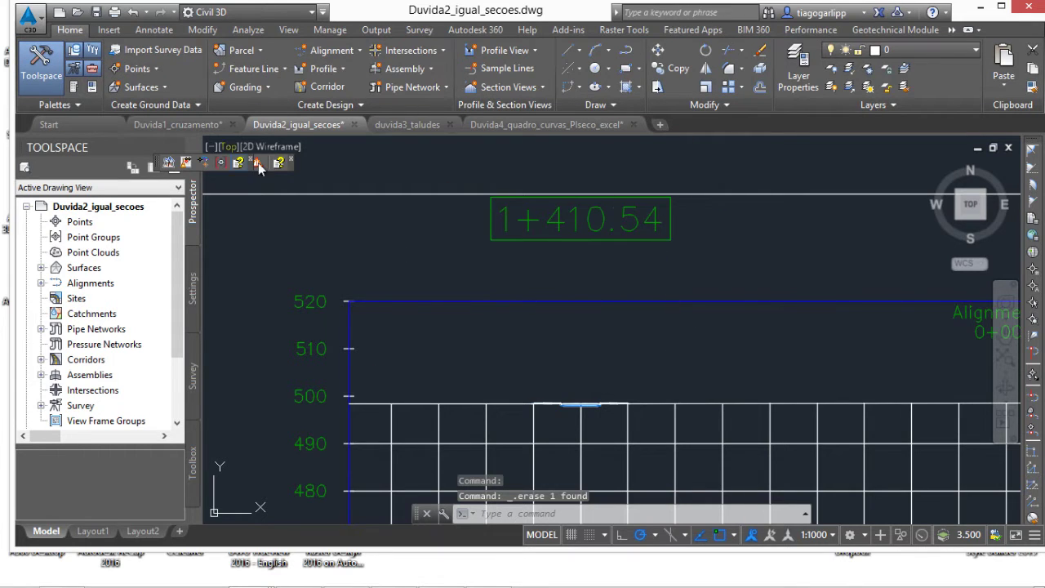
Step: Delete the Alignment 3 grade-break labels
scroll(490, 204, down, 5)
scroll(506, 205, up, 2)
scroll(457, 270, up, 2)
scroll(442, 294, up, 2)
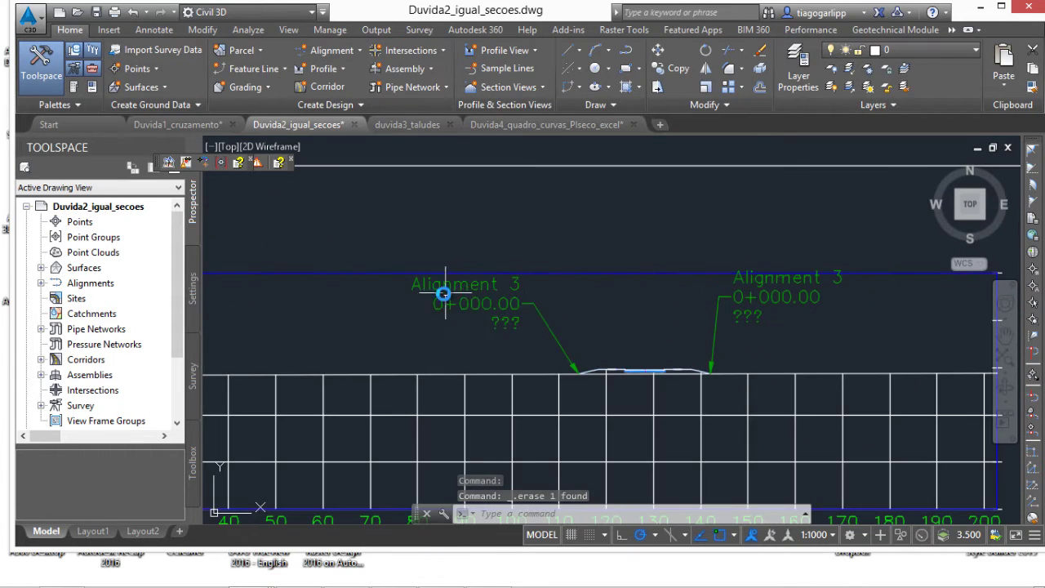
scroll(442, 293, down, 2)
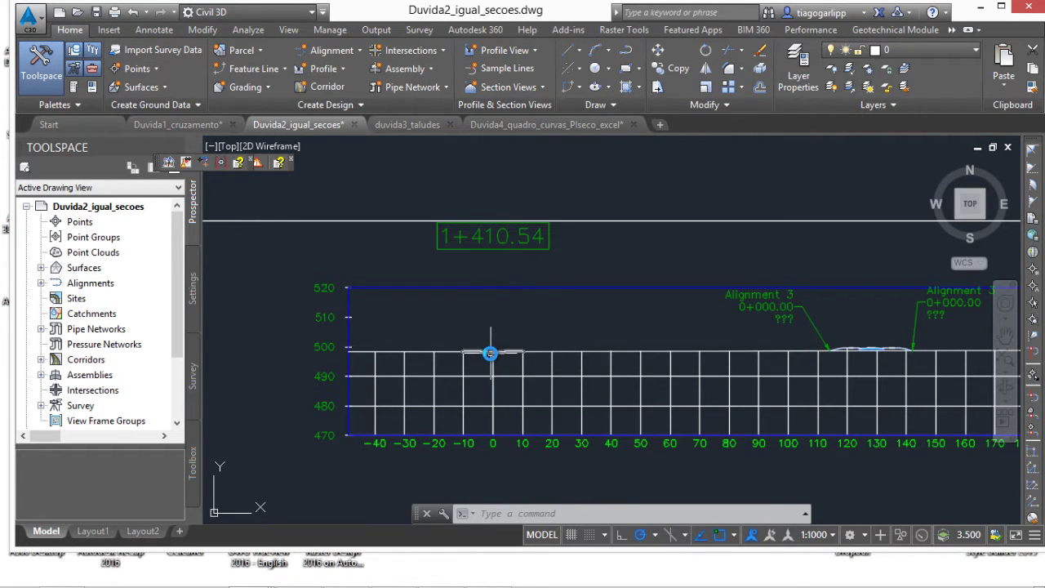
scroll(538, 353, down, 1)
scroll(735, 364, up, 1)
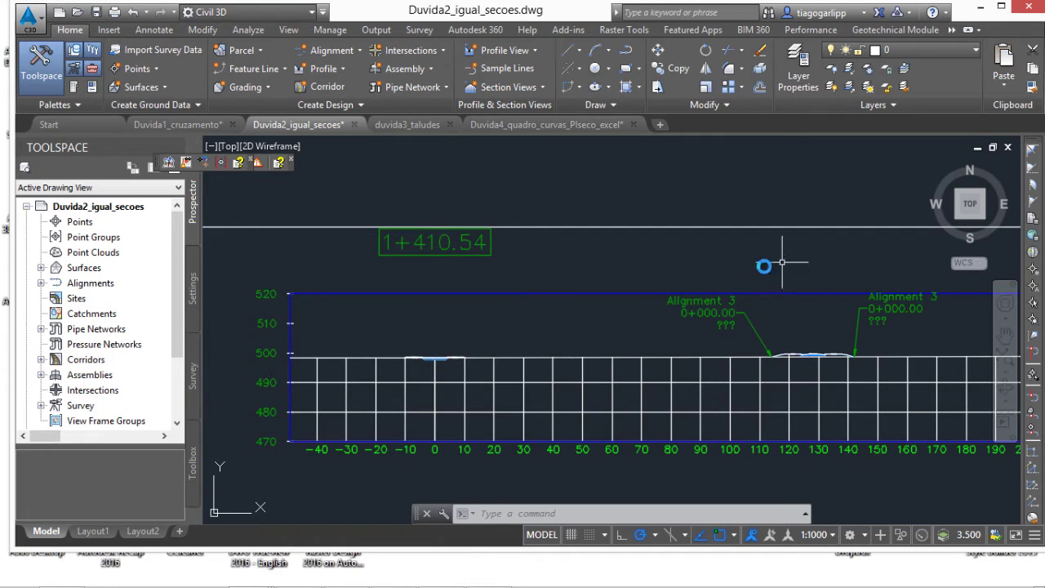
scroll(434, 363, up, 2)
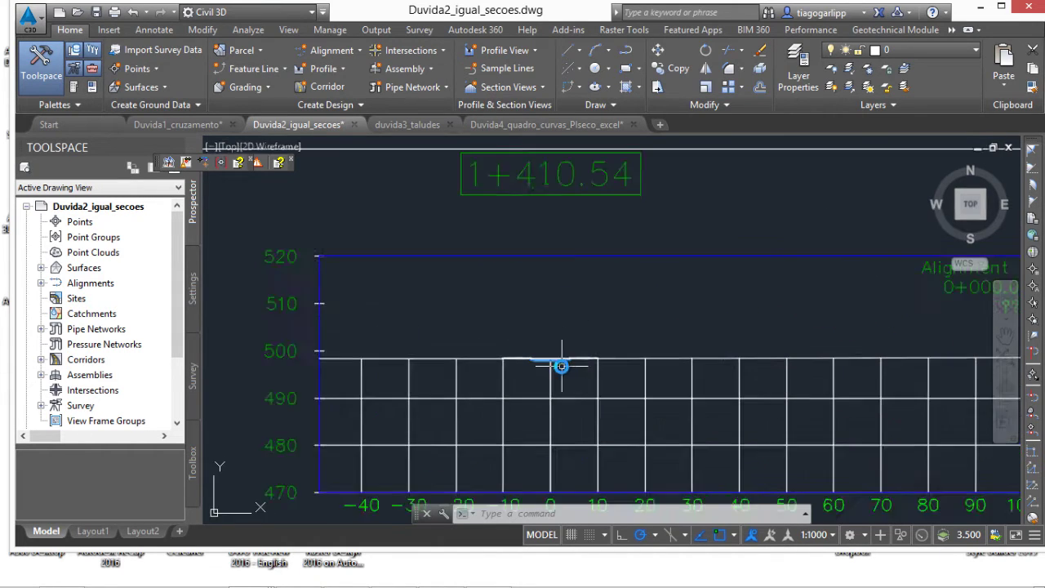
scroll(560, 364, up, 2)
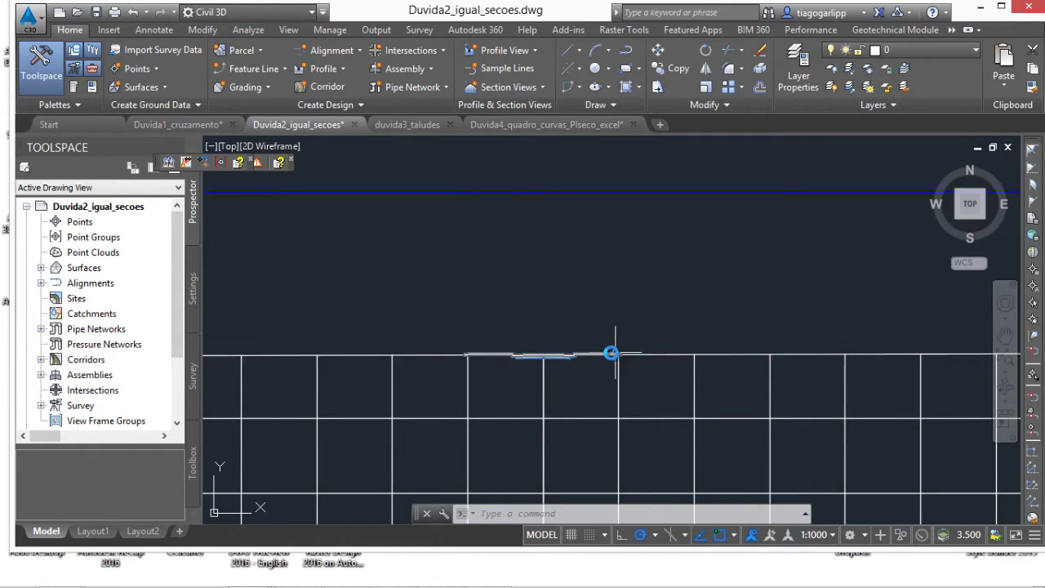
scroll(769, 333, down, 2)
scroll(723, 327, down, 1)
click(710, 302)
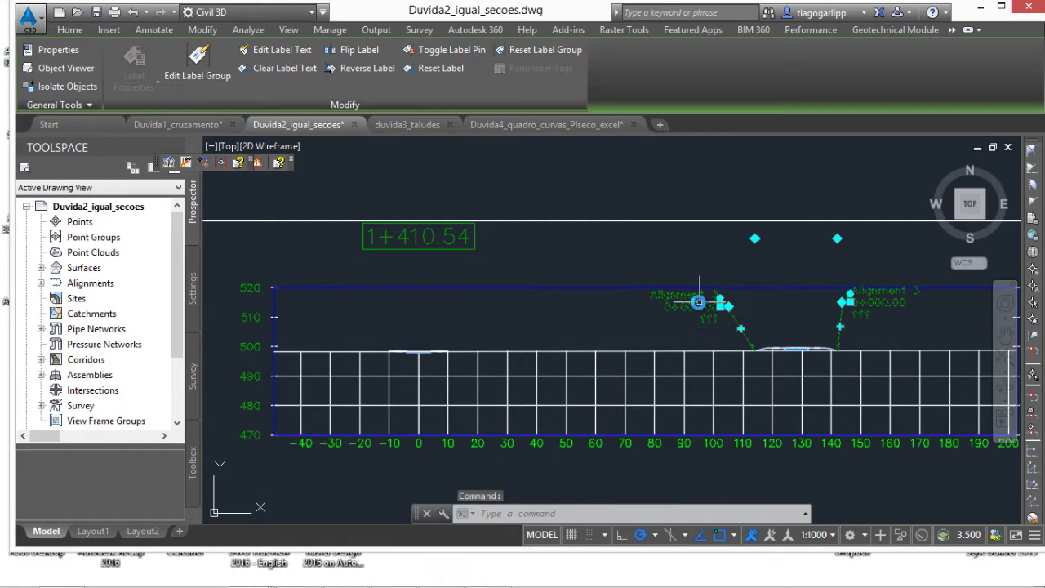
key(Delete)
Step: Choose Edit Labels for the centreline section
scroll(420, 355, up, 2)
scroll(420, 355, up, 2)
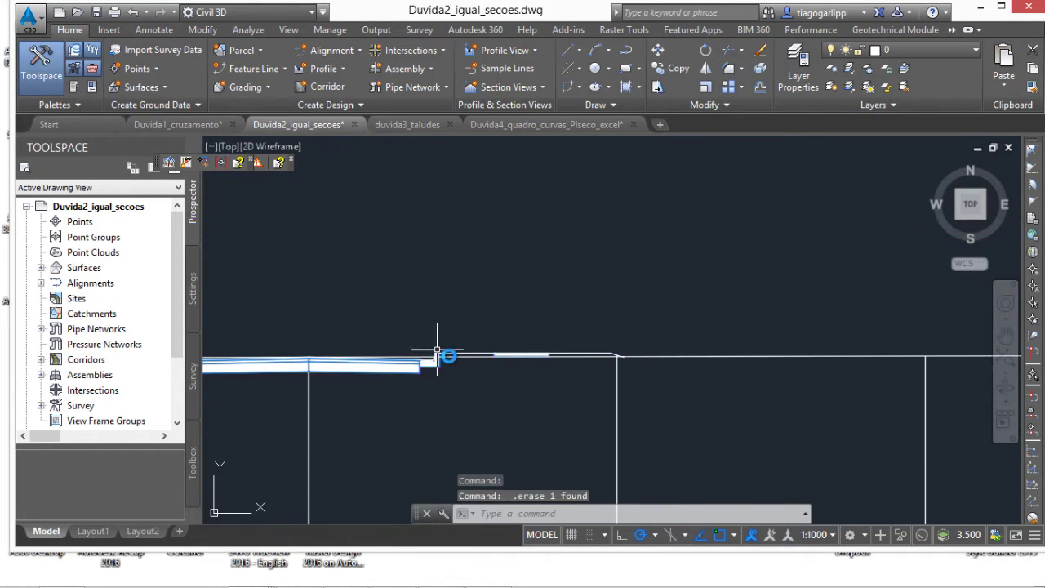
click(557, 343)
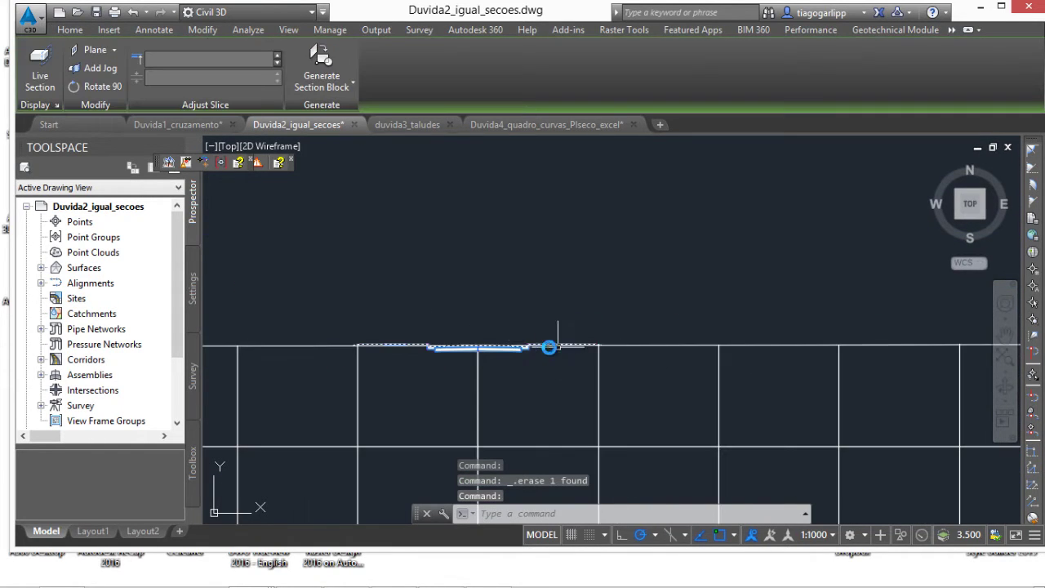
right_click(477, 320)
click(530, 510)
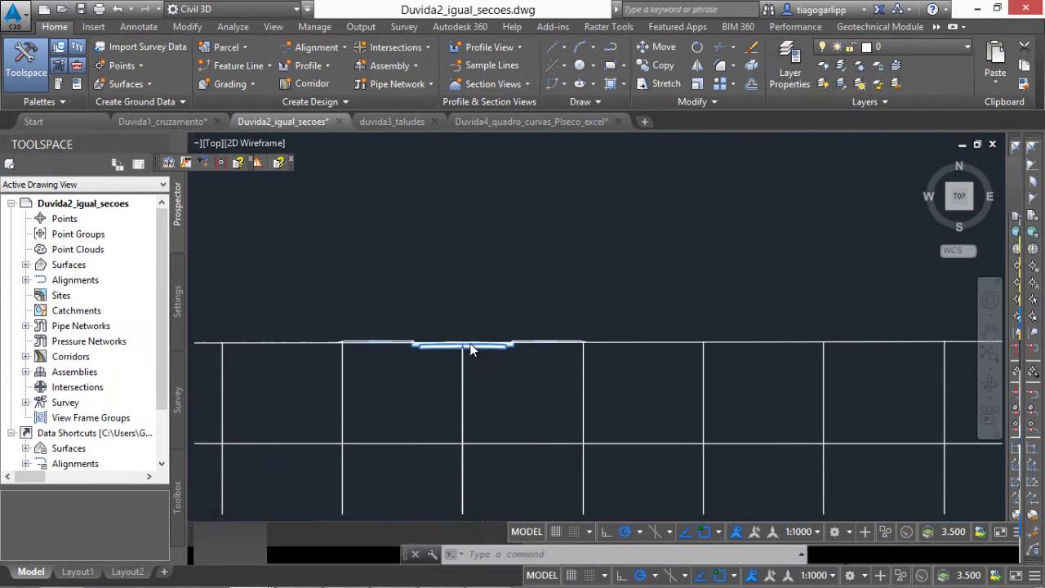
Step: Set the section's labels to Grade Breaks with the FG Section Offset and Elevation style
click(536, 362)
right_click(535, 362)
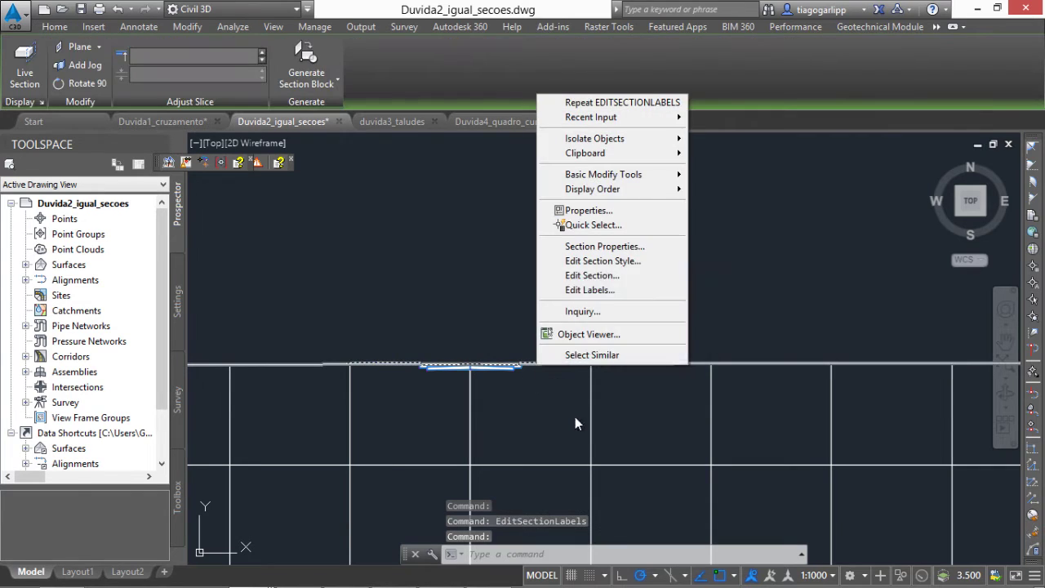
click(605, 290)
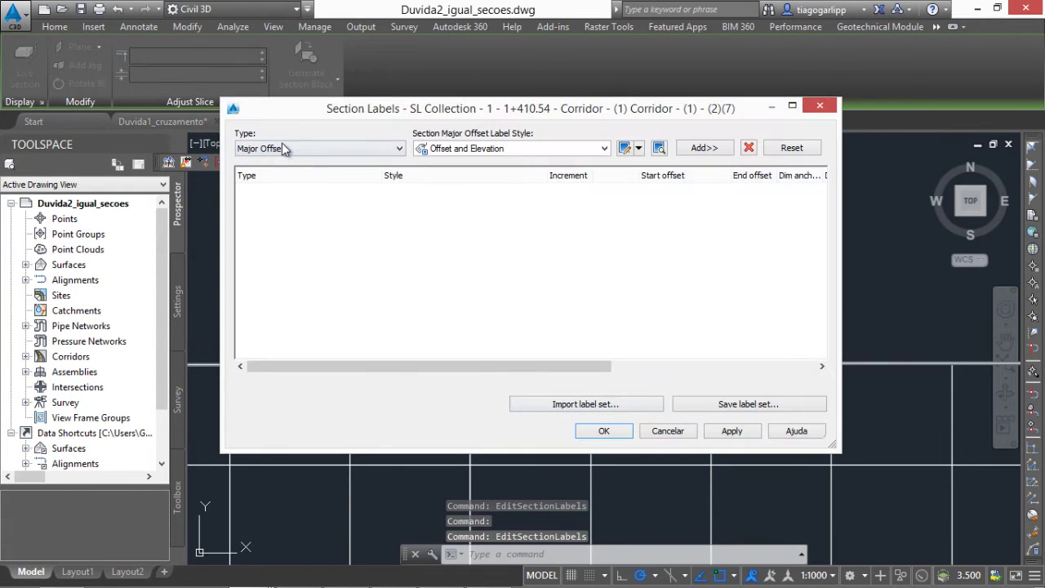
click(283, 149)
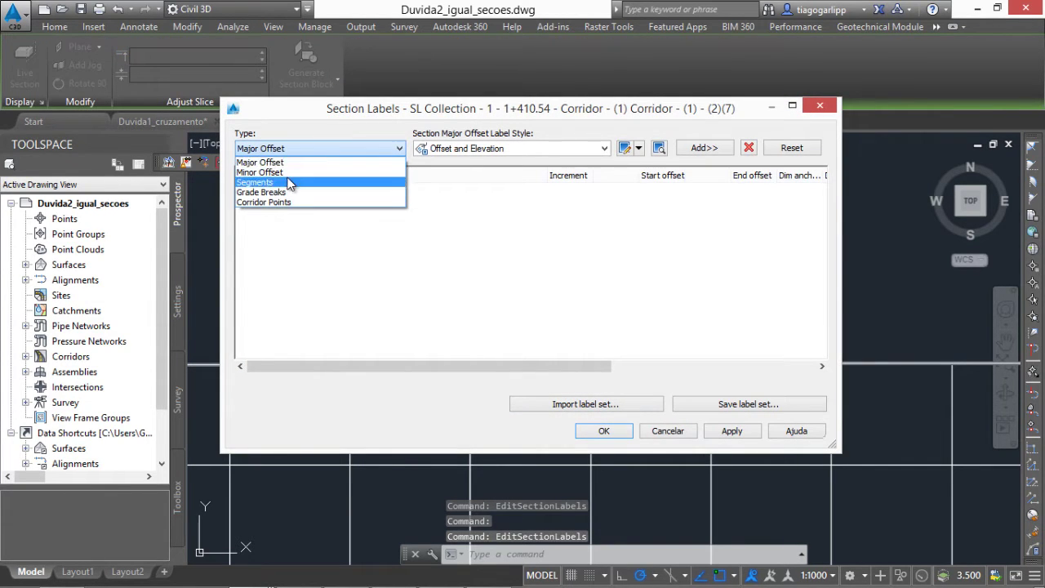
click(288, 182)
click(469, 149)
click(470, 162)
click(375, 148)
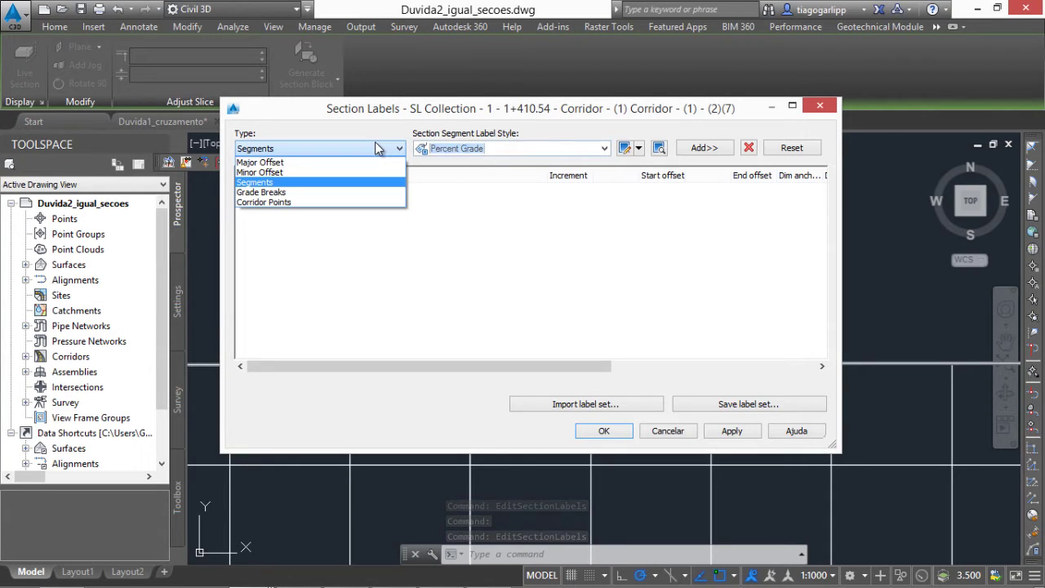
click(273, 192)
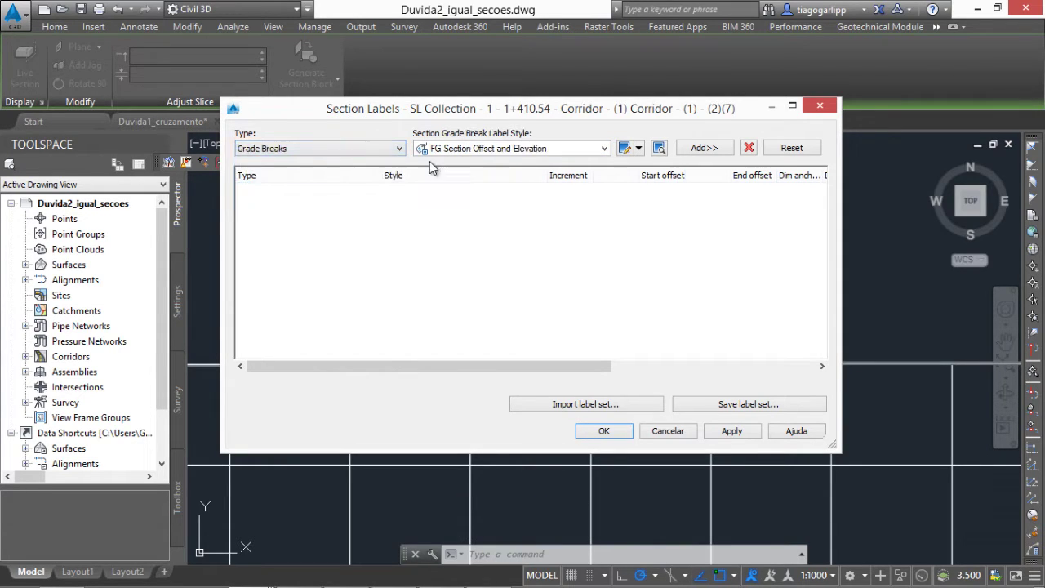
click(514, 148)
click(515, 151)
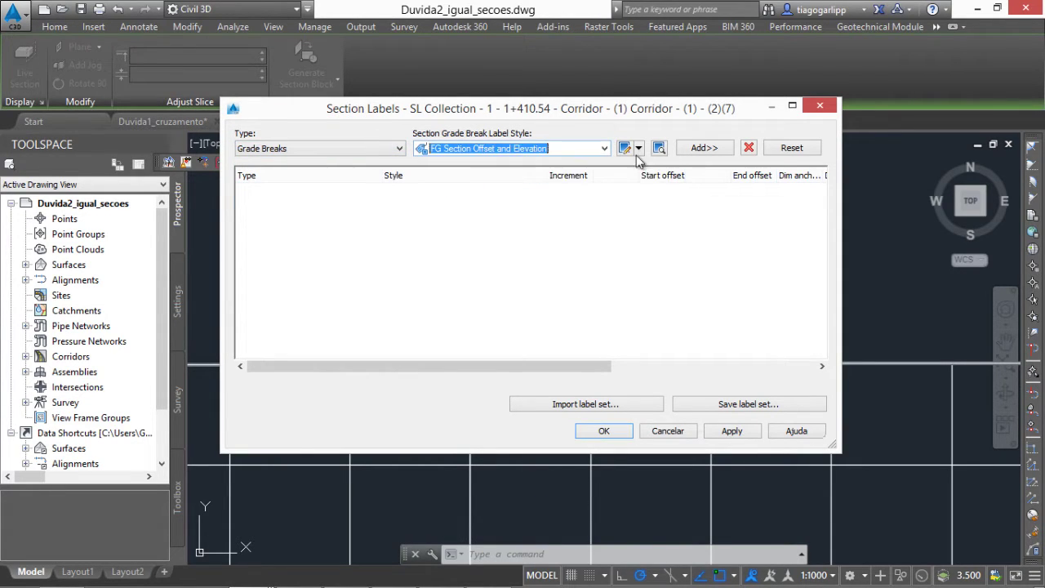
Step: Open the FG Section Offset and Elevation grade-break style in the Label Style Composer
click(629, 147)
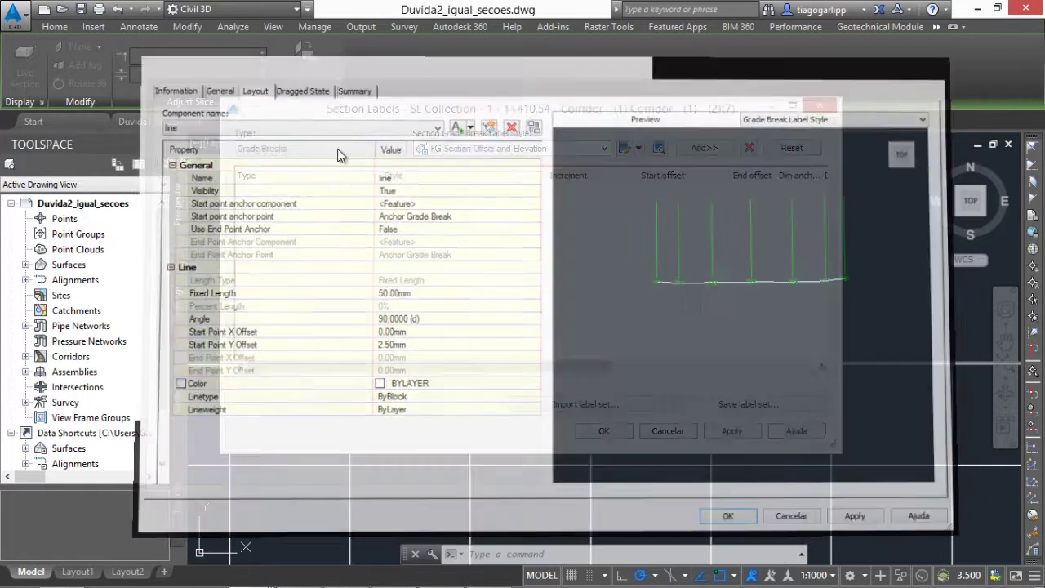
key(Escape)
click(283, 149)
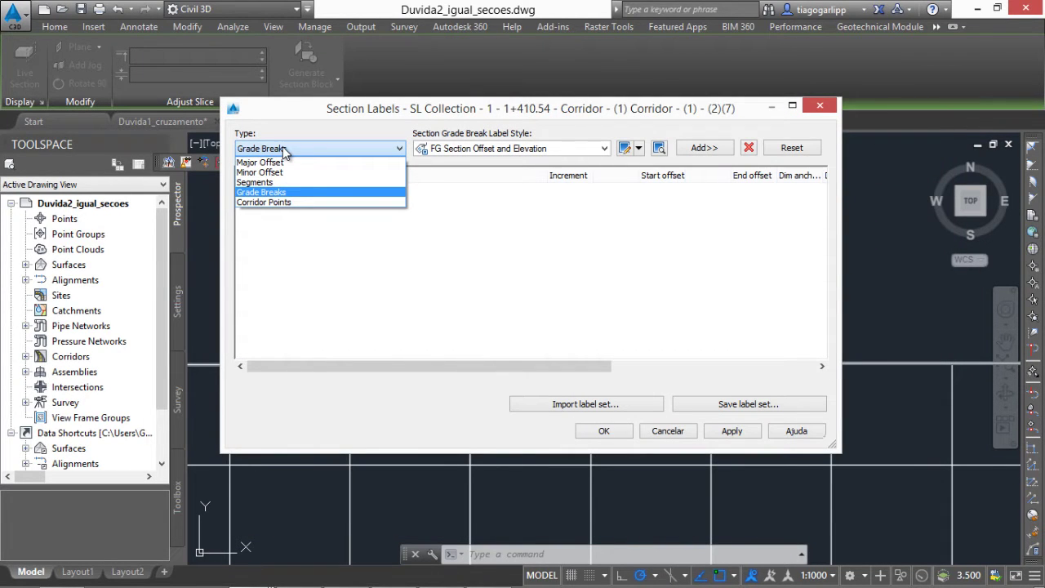
click(255, 150)
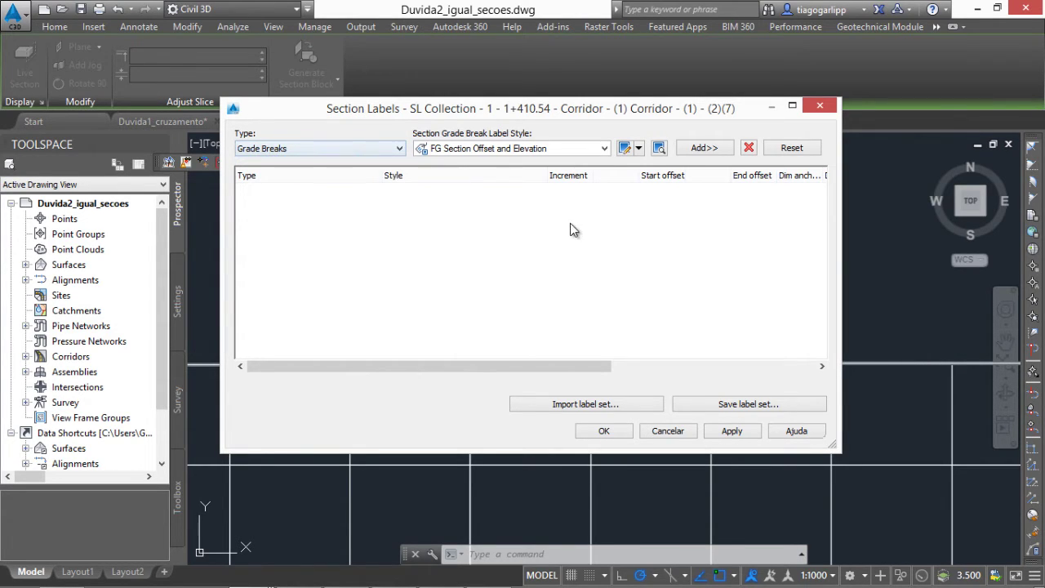
click(627, 146)
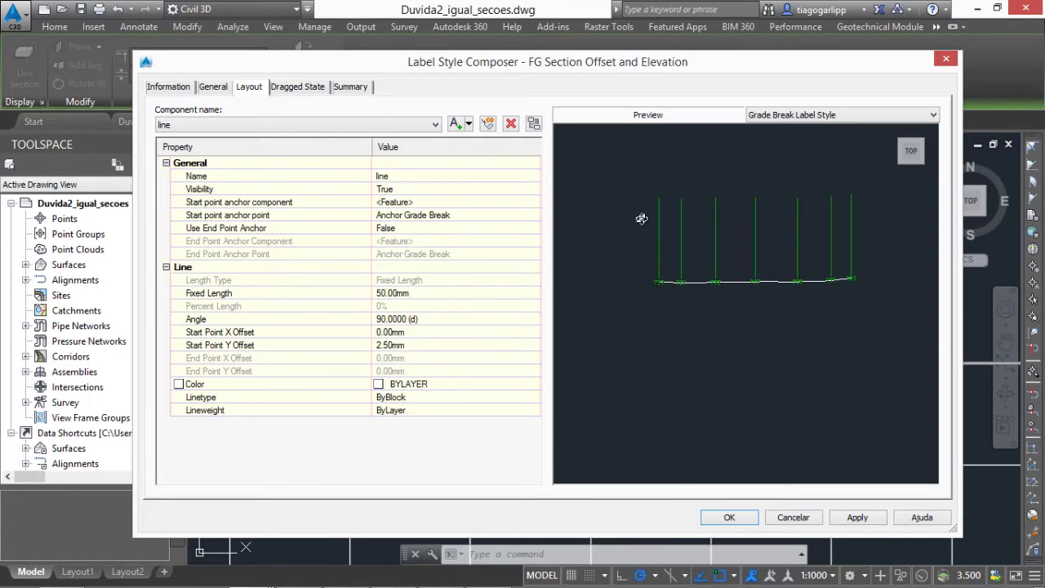
Step: Review the profile elevation contents of Reference Text.2 in the Text Component Editor
scroll(645, 261, up, 3)
click(303, 124)
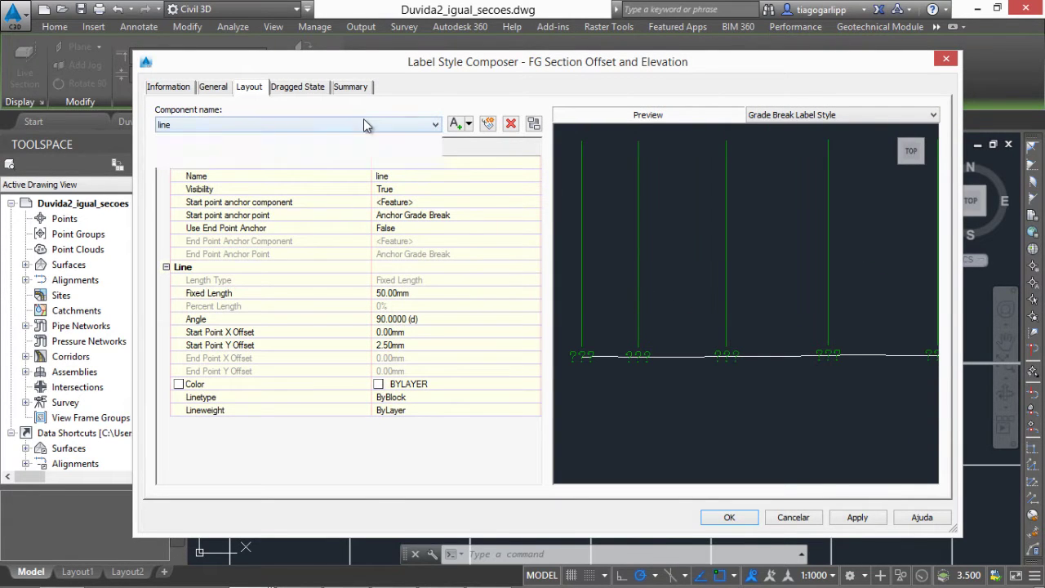
click(296, 149)
click(290, 124)
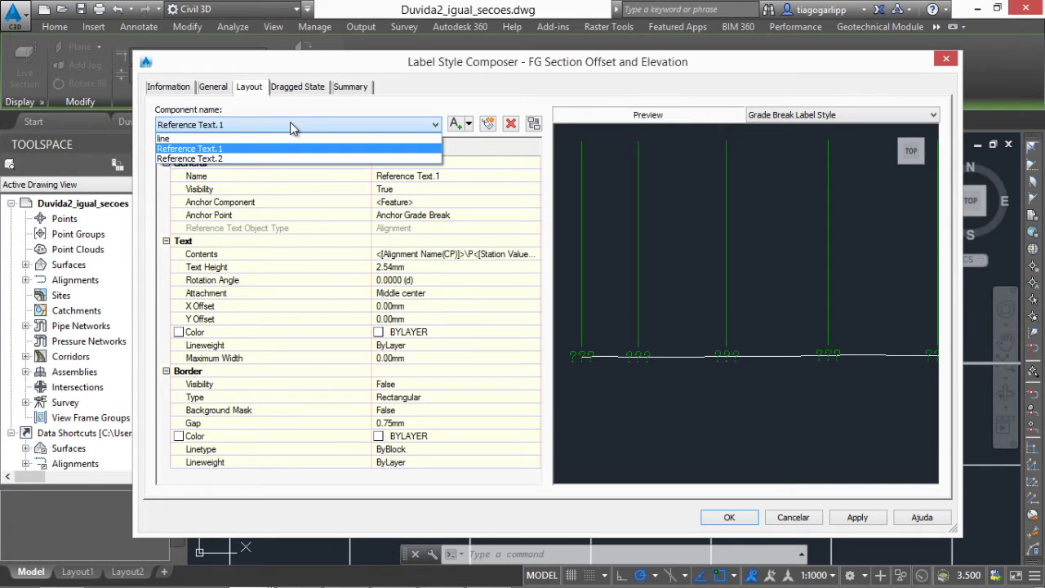
click(273, 159)
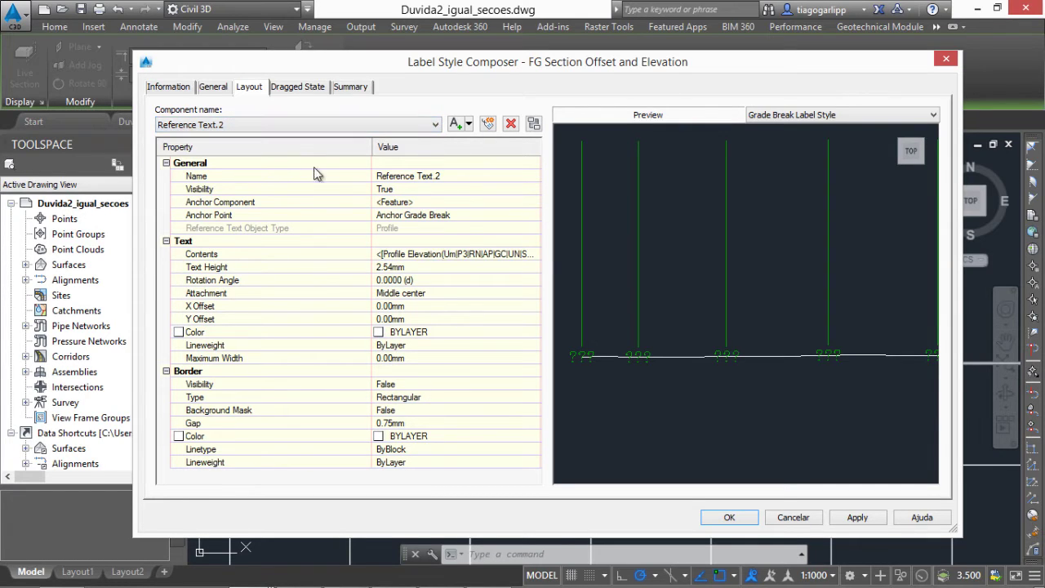
click(537, 253)
click(534, 254)
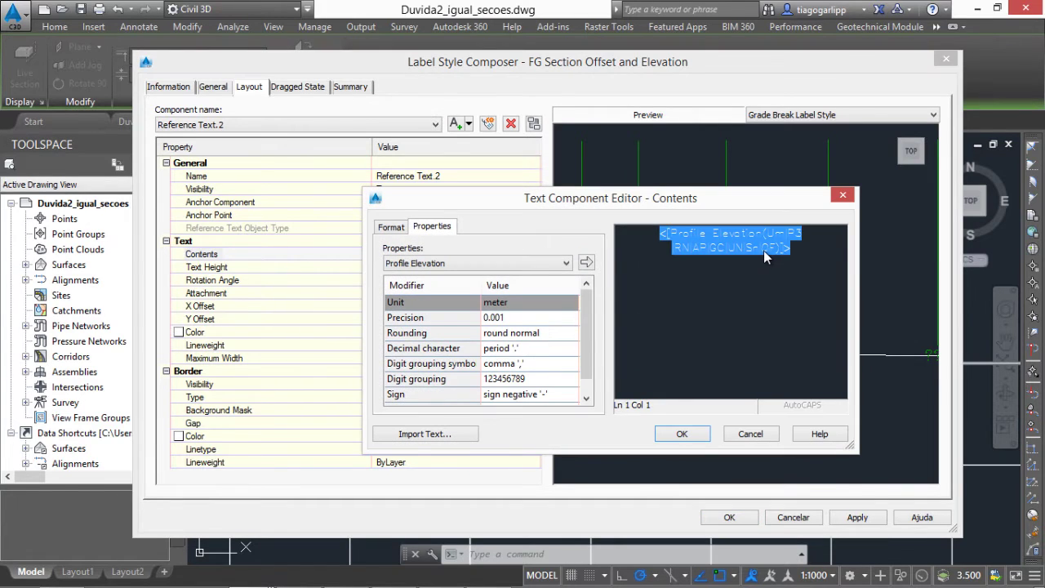
click(681, 433)
Step: Inspect the Alignment Name and Station Value fields in Reference Text.1's contents
click(425, 124)
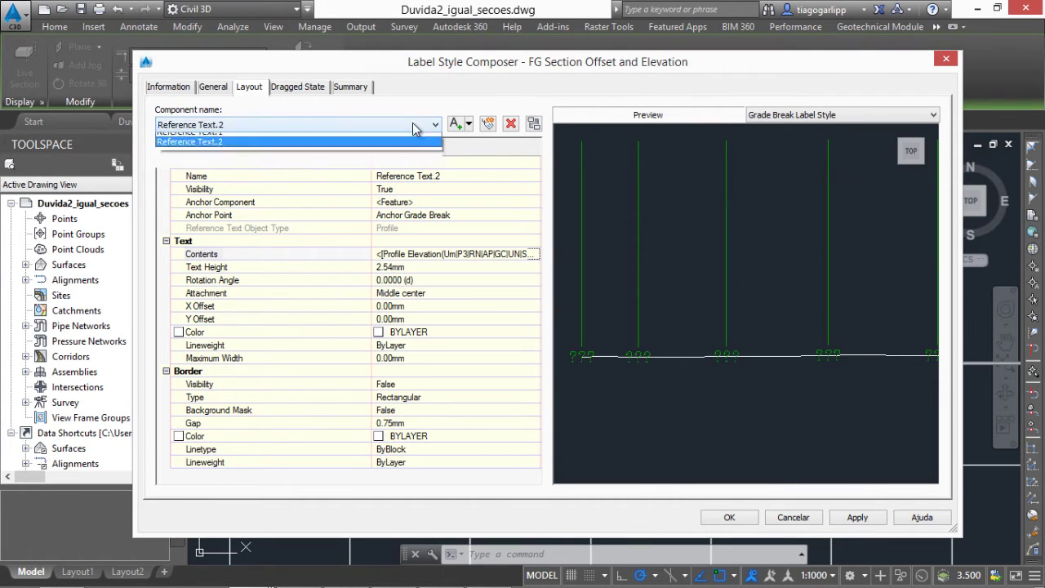
click(372, 150)
click(530, 253)
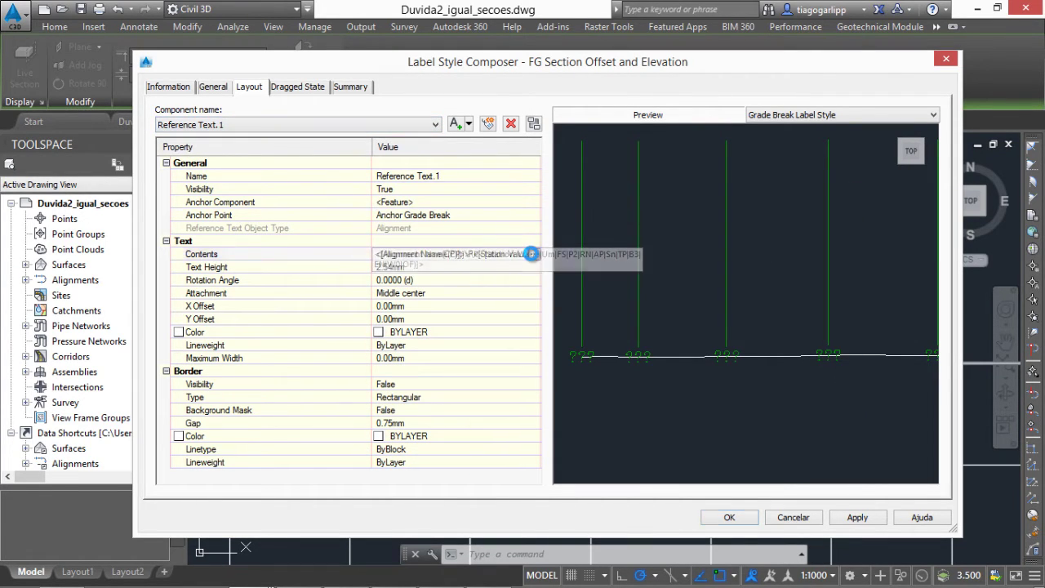
click(534, 253)
click(734, 249)
click(726, 234)
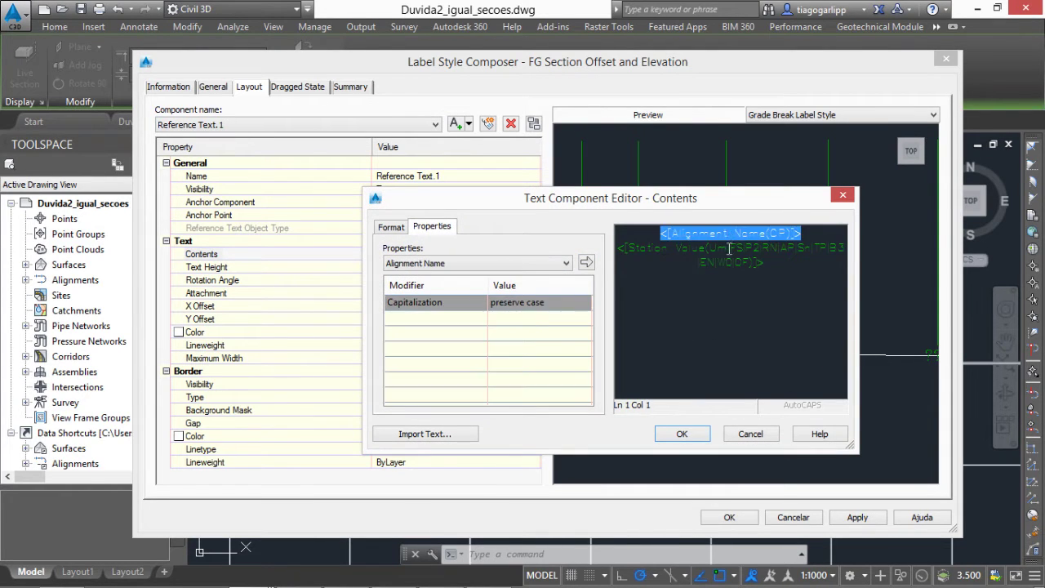
click(725, 246)
click(722, 235)
key(Escape)
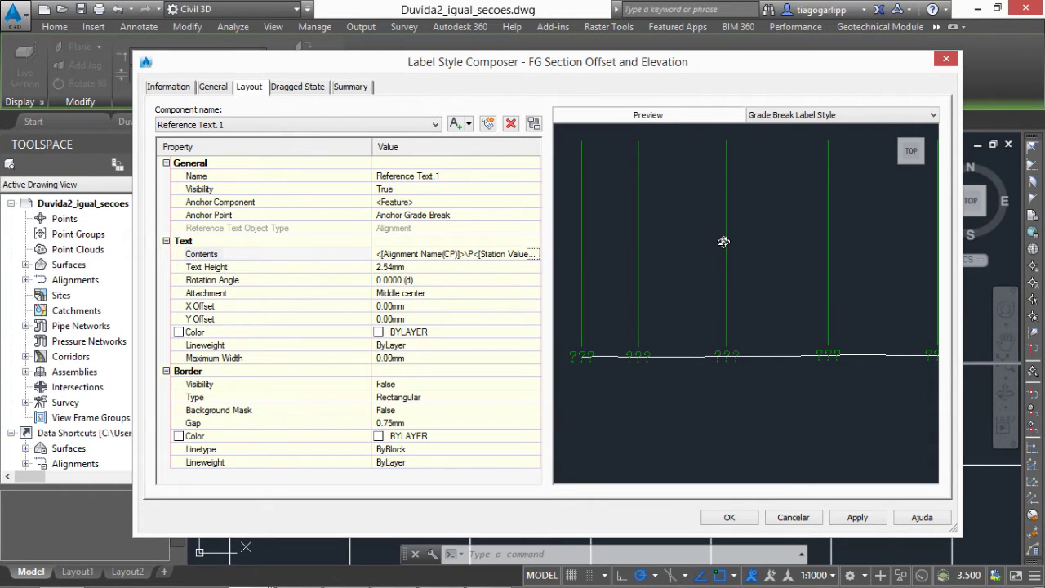
middle_drag(677, 266, 689, 261)
click(534, 254)
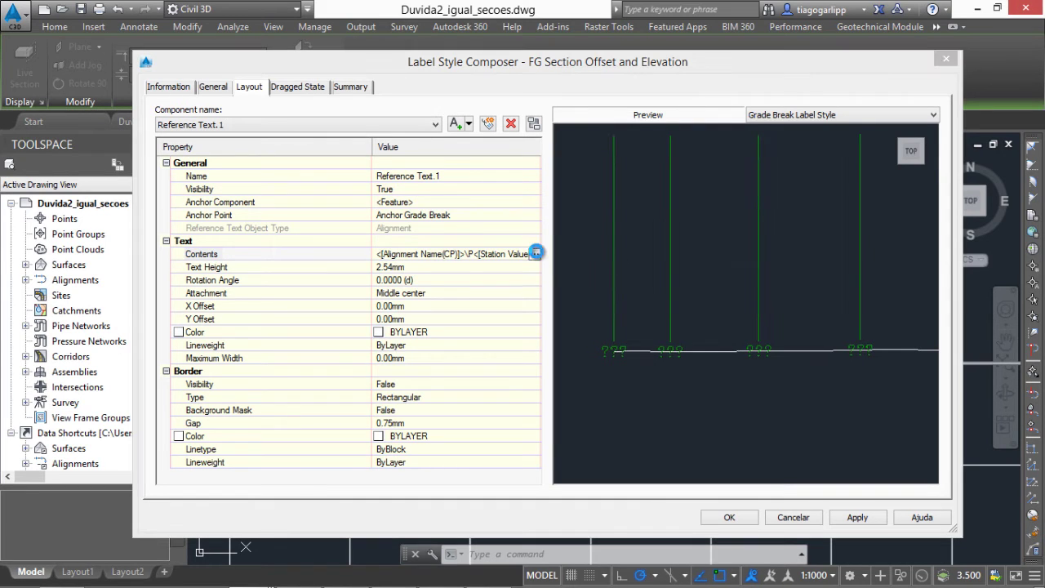
click(752, 236)
key(Escape)
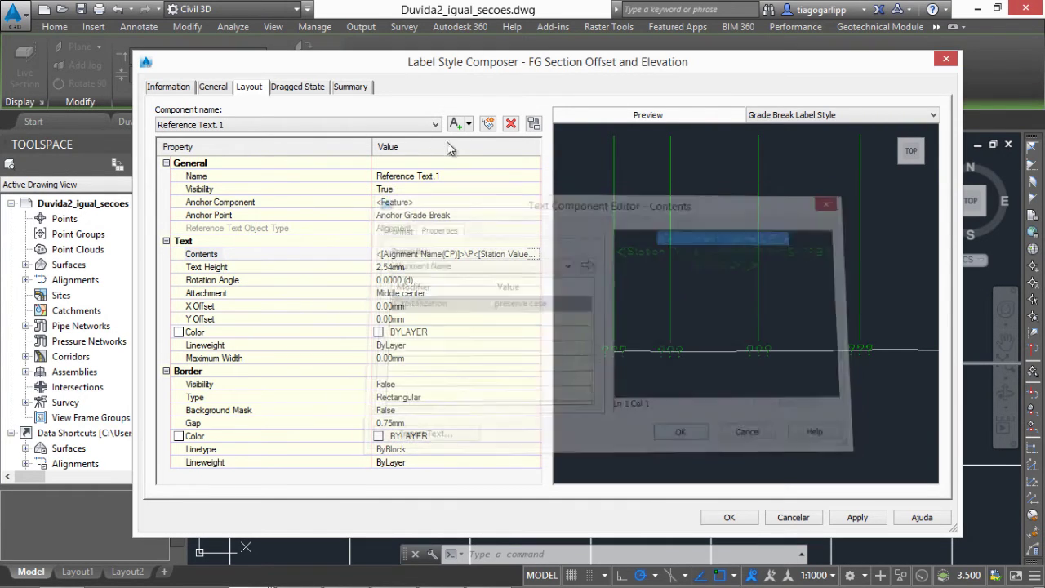
Step: Browse the component list, switching between Reference Text.2 and Reference Text.1
click(469, 124)
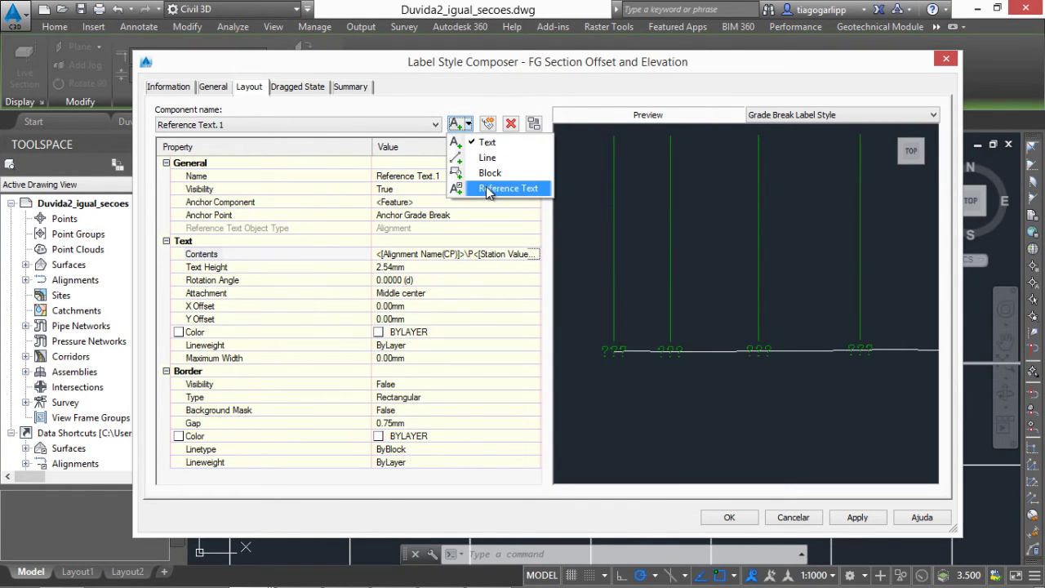
click(508, 189)
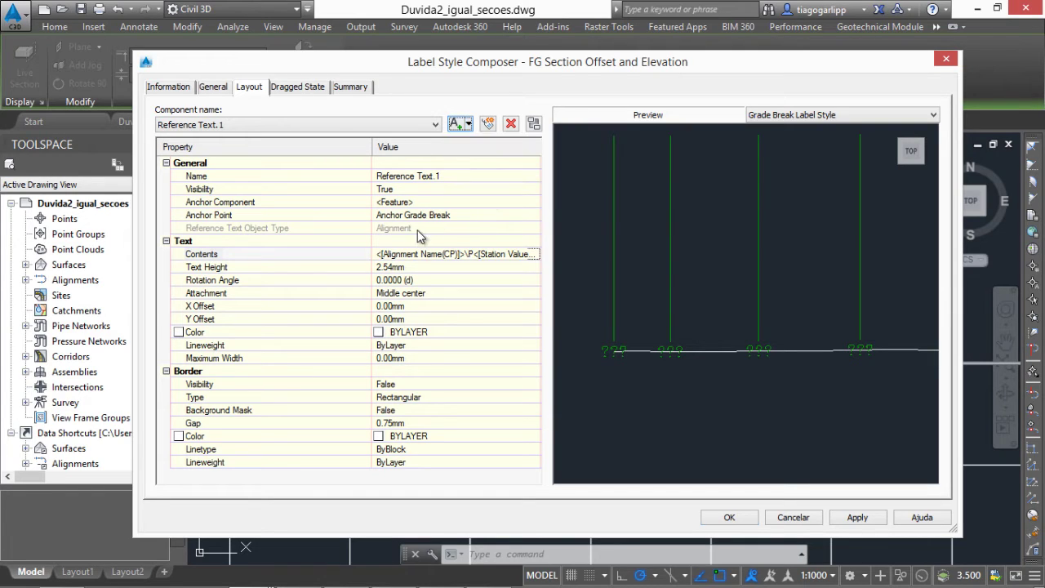
click(318, 124)
click(279, 158)
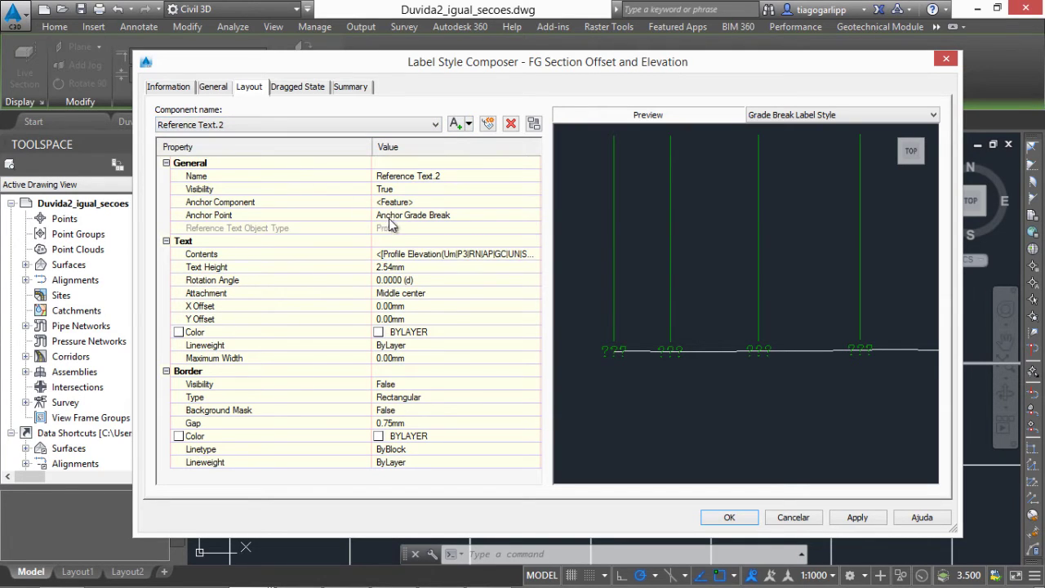
click(355, 125)
click(293, 150)
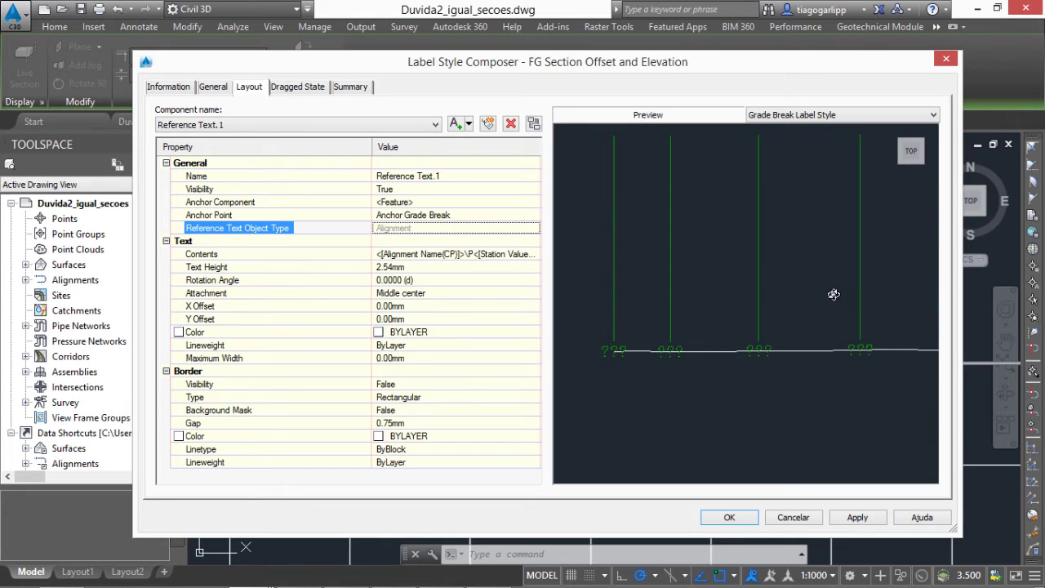
Step: Recheck Reference Text.1's Alignment Name and Station Value fields, then confirm the text and label style
click(534, 254)
click(685, 237)
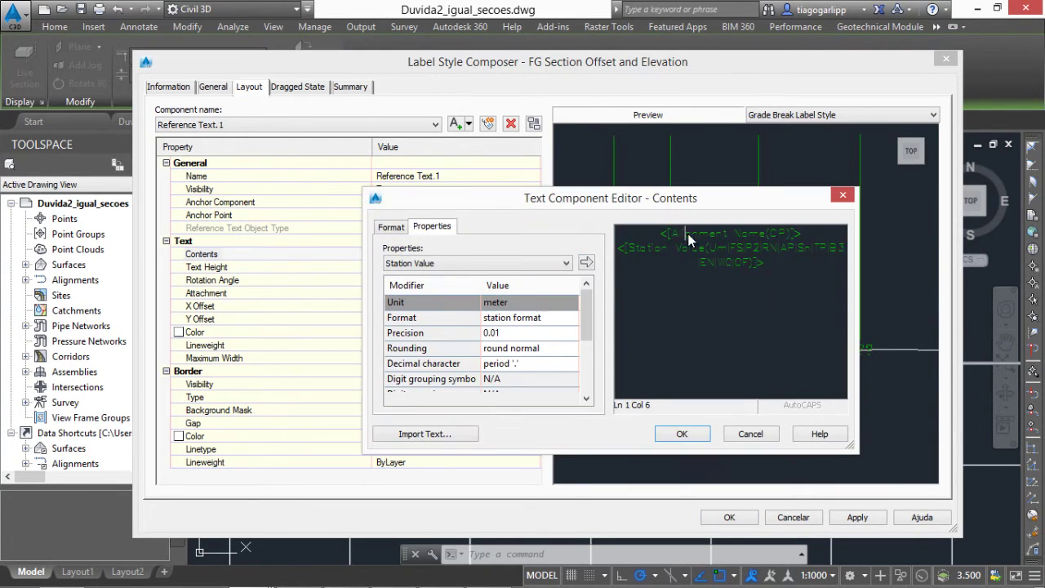
double_click(688, 235)
double_click(702, 253)
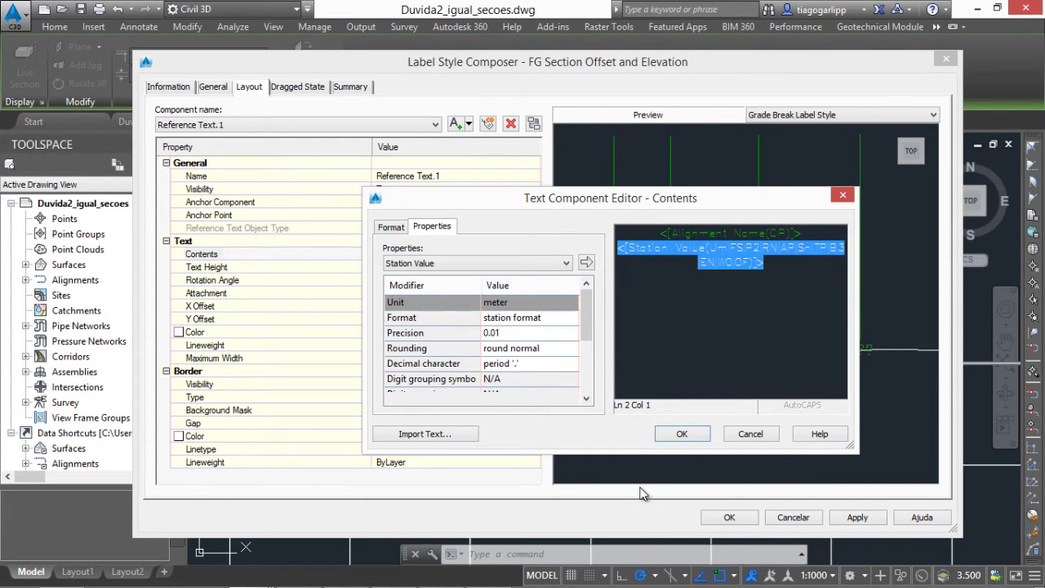
click(676, 439)
click(728, 517)
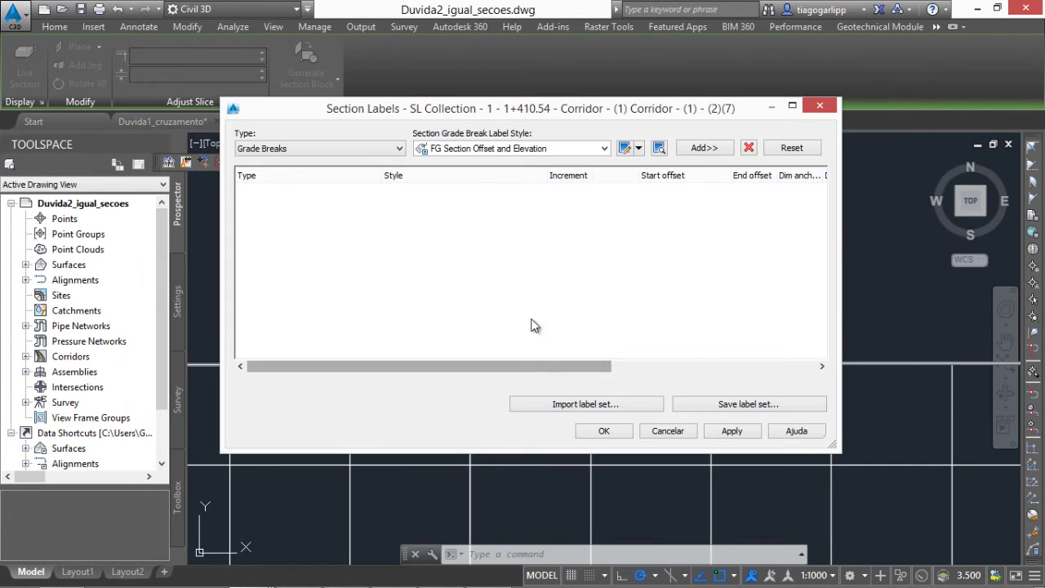
Step: Add Grade Breaks labels with FG Section Offset and Elevation to section 1+410.54
click(707, 151)
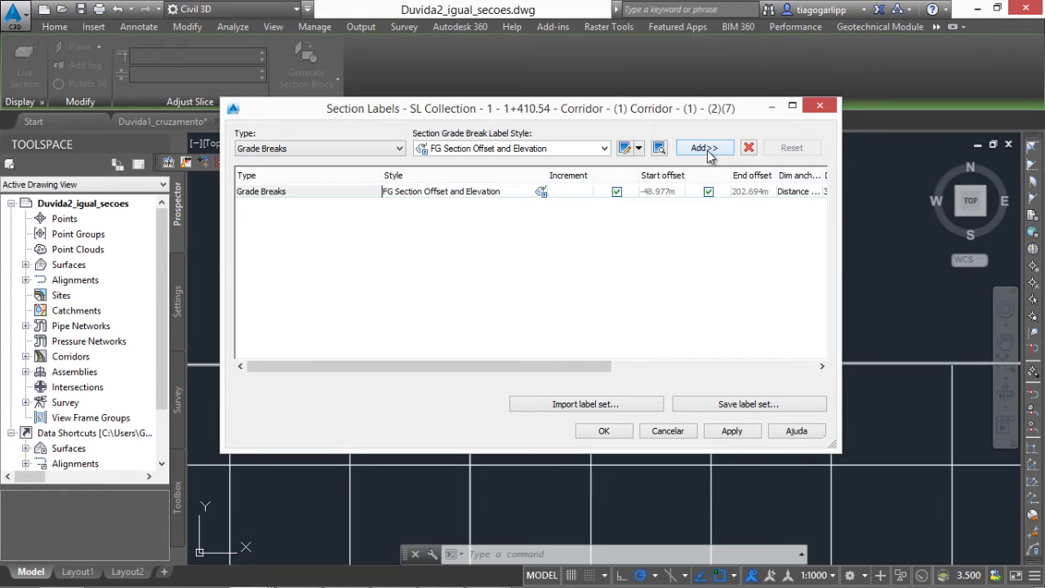
click(432, 194)
click(602, 430)
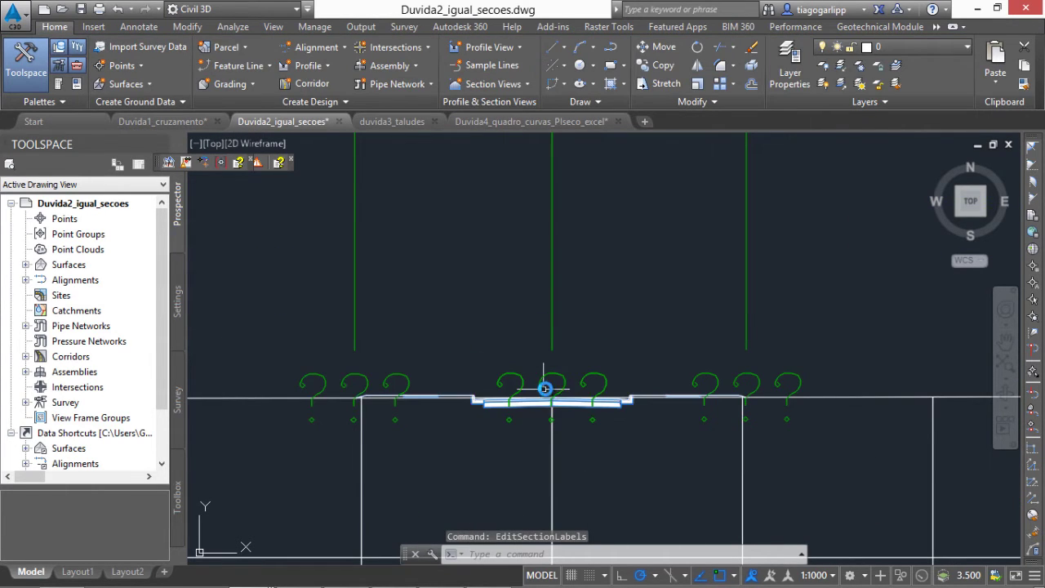
Step: Select the grade-break label group and open its properties with O
click(550, 378)
key(Escape)
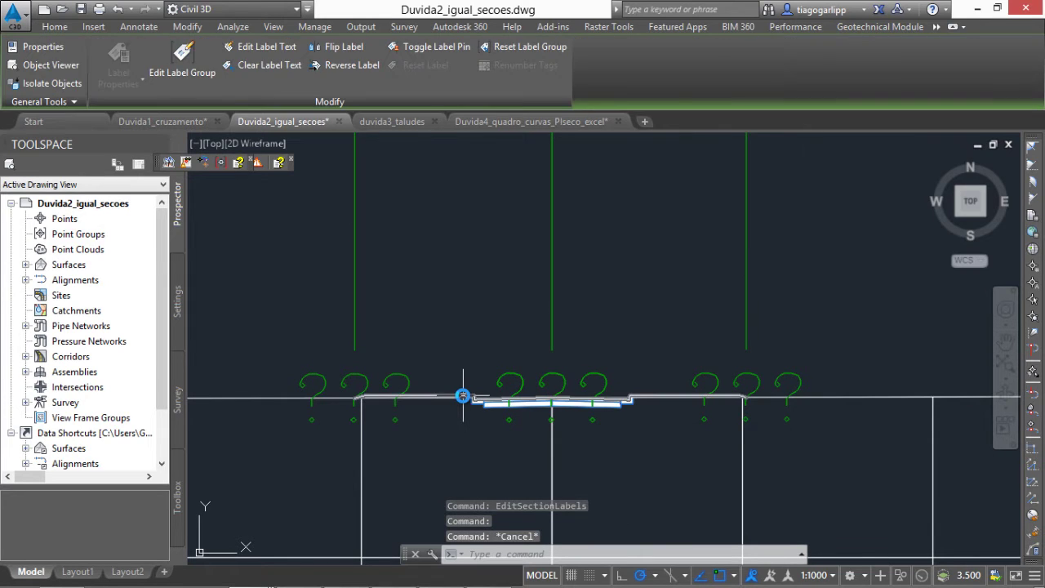
click(462, 396)
scroll(574, 378, down, 1)
scroll(563, 374, down, 3)
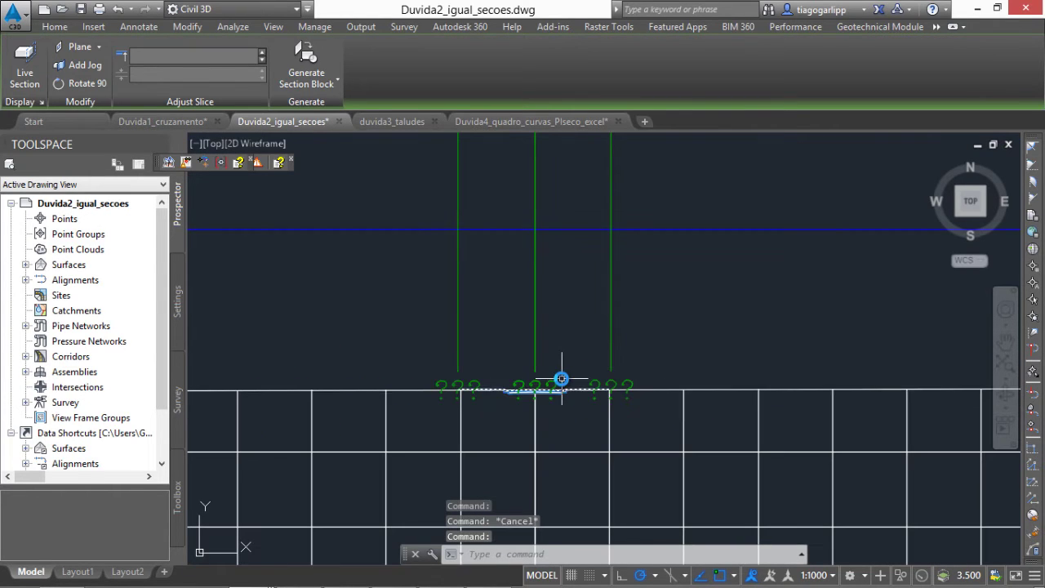
key(Escape)
click(600, 380)
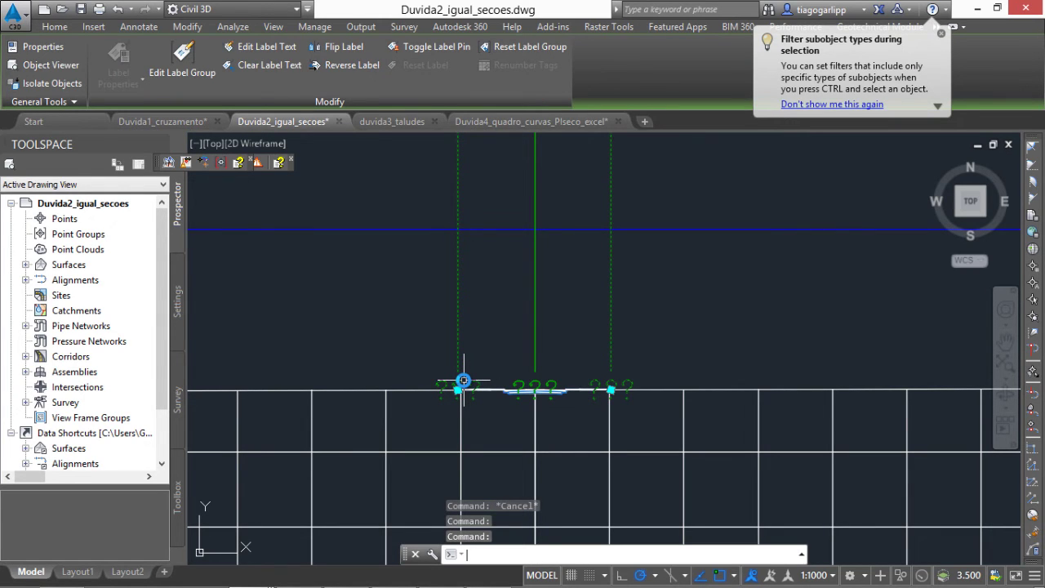
key(Escape)
click(531, 364)
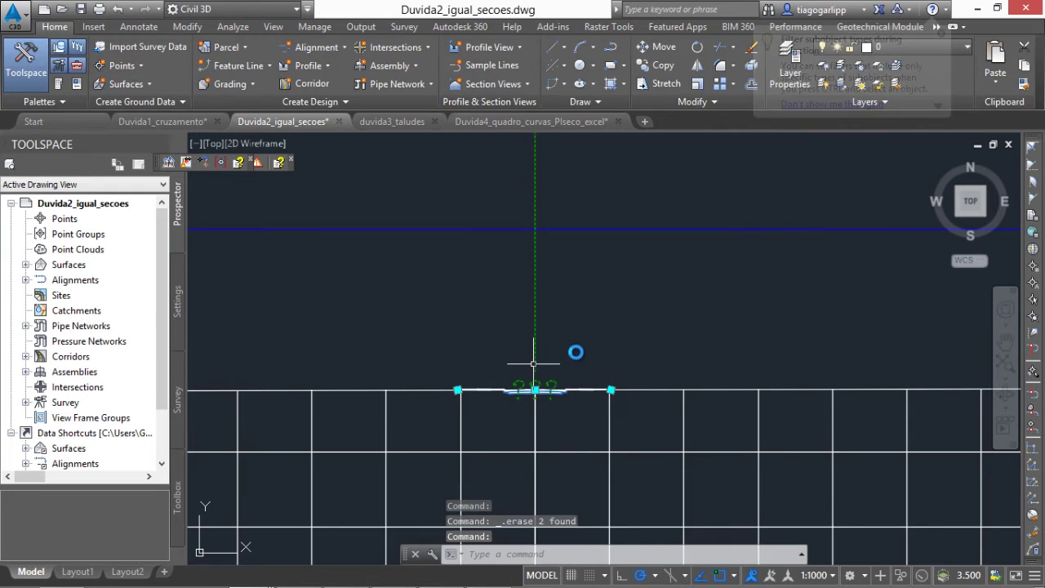
middle_drag(574, 352, 546, 364)
text(o)
key(Return)
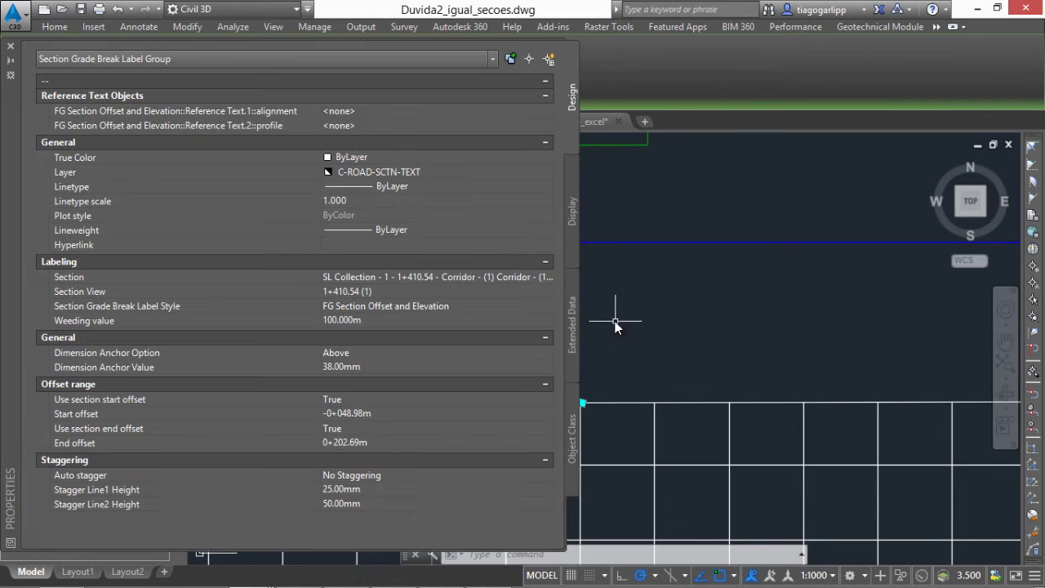
Step: Check the label's alignment reference list, leaving it set to none
click(353, 112)
click(353, 112)
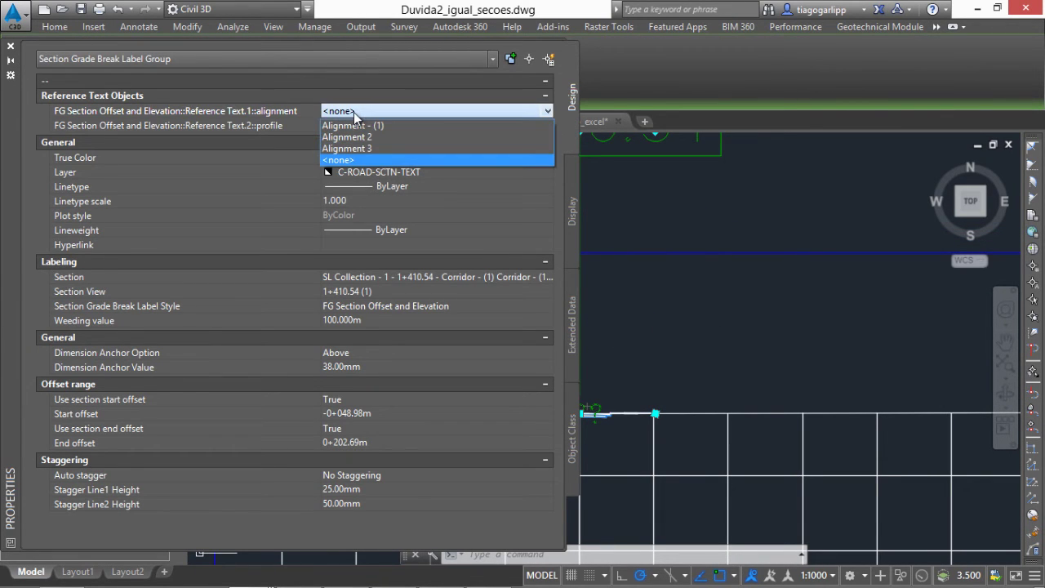
click(354, 115)
Step: Zoom out to plan and select sample line 1+410.54 to see its parent Alignment 3
scroll(702, 236, down, 5)
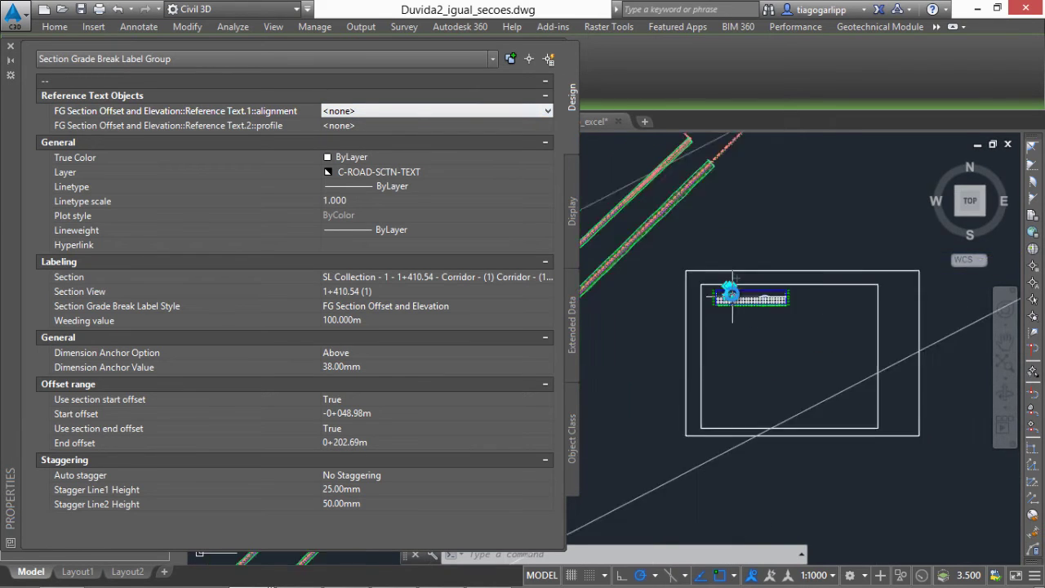
scroll(718, 301, up, 8)
scroll(855, 175, up, 3)
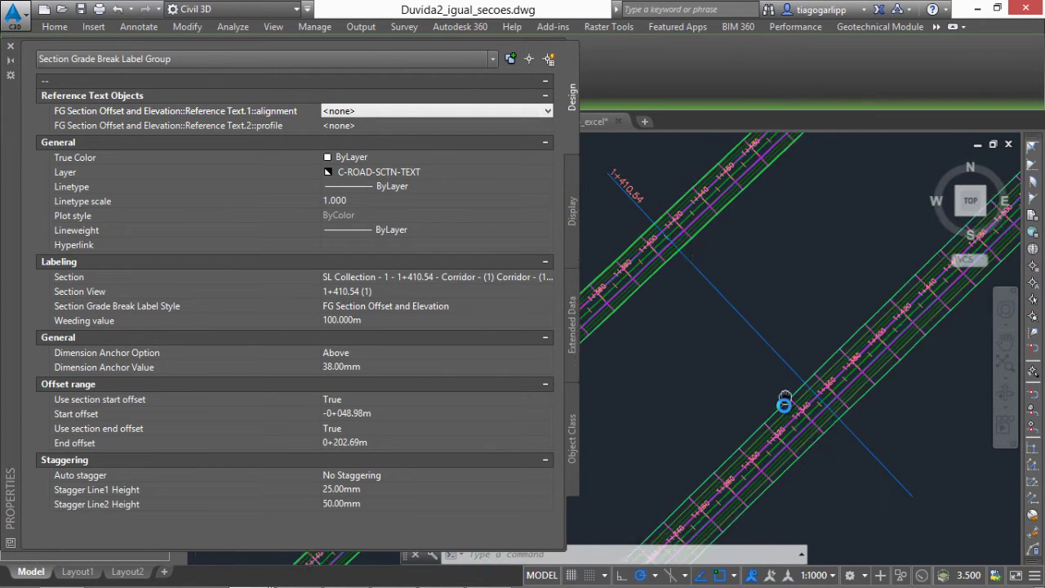
key(Escape)
click(643, 222)
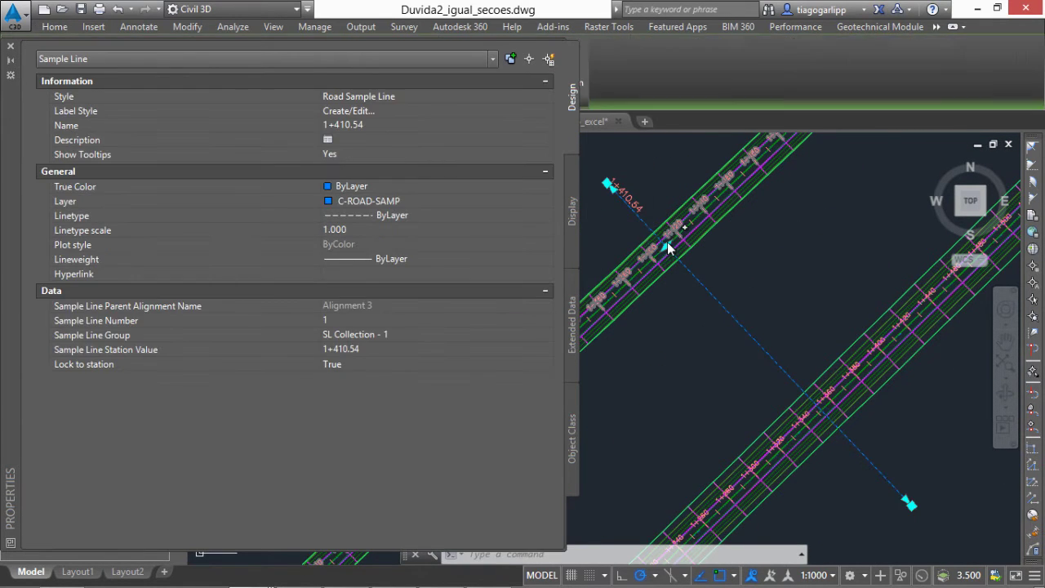
Step: Select the crossing road Alignment - (1) and zoom around to check its station labels
key(Escape)
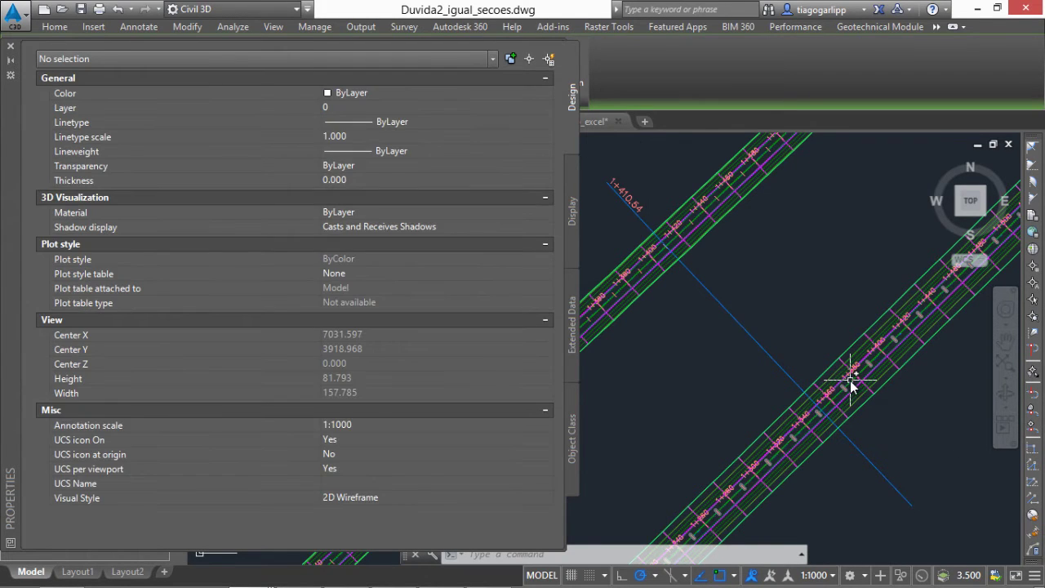
click(850, 373)
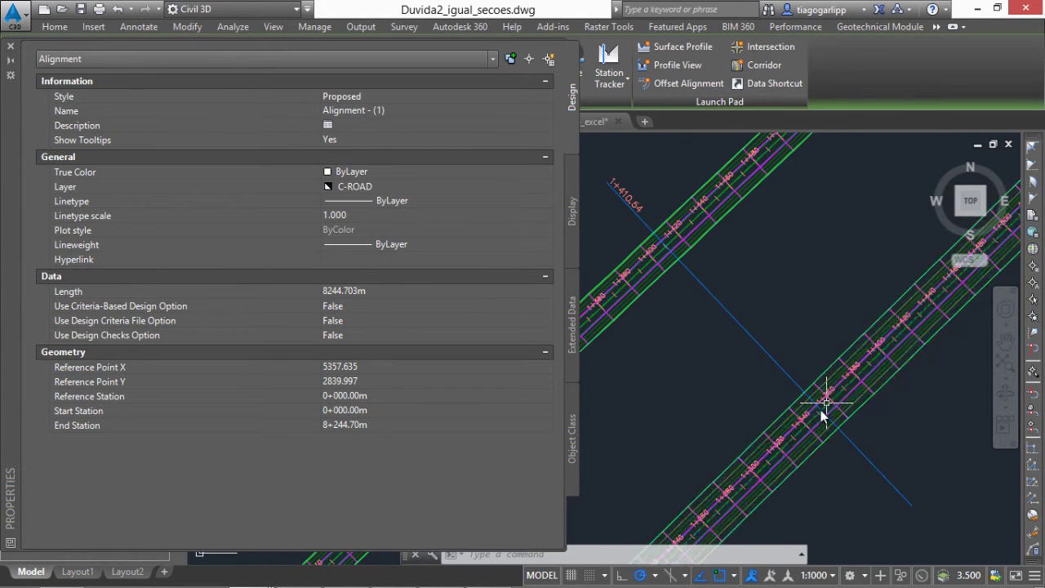
scroll(841, 405, up, 3)
scroll(846, 396, down, 3)
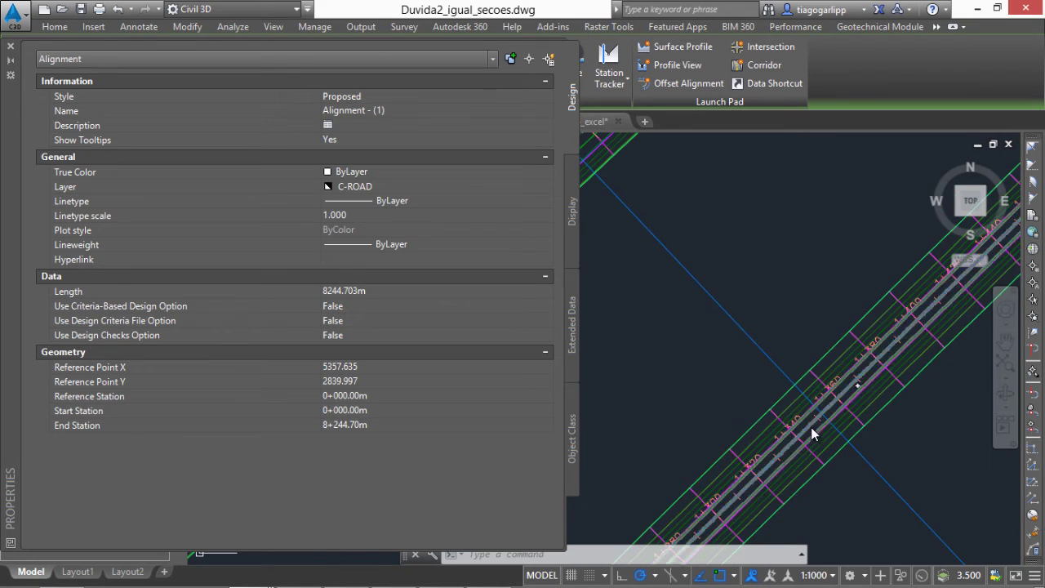
scroll(645, 224, up, 2)
scroll(676, 231, up, 2)
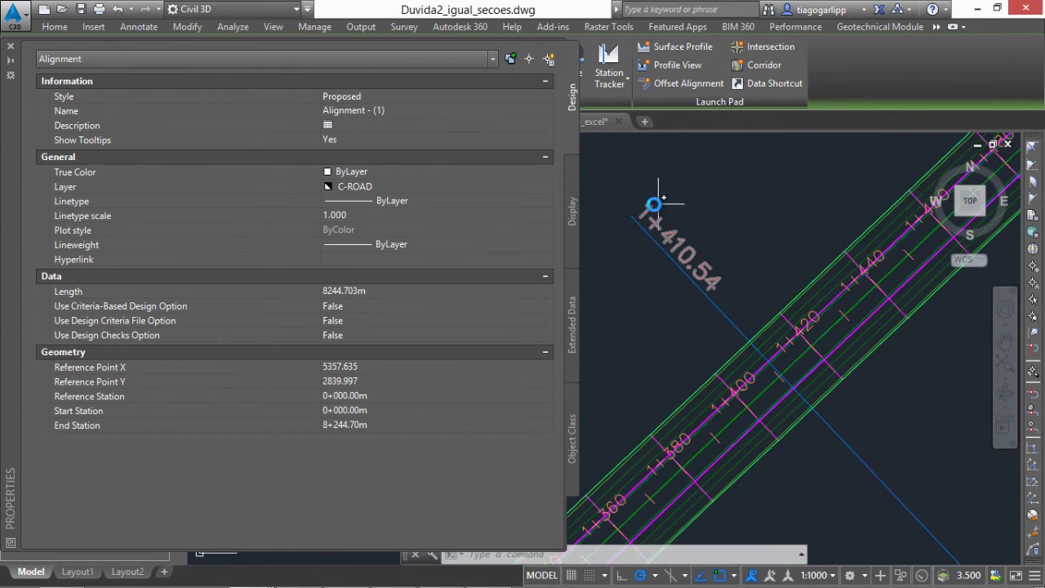
scroll(827, 391, down, 3)
scroll(859, 397, up, 2)
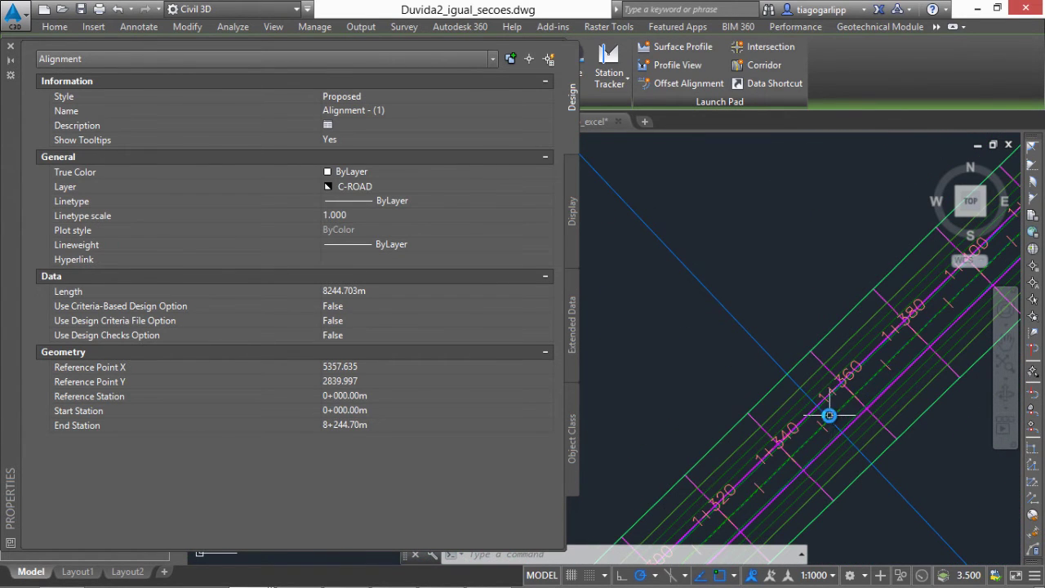
scroll(644, 343, down, 2)
scroll(650, 341, down, 1)
Step: Expand the alignment ribbon tools and zoom back to the 1+410.54 section view
click(935, 28)
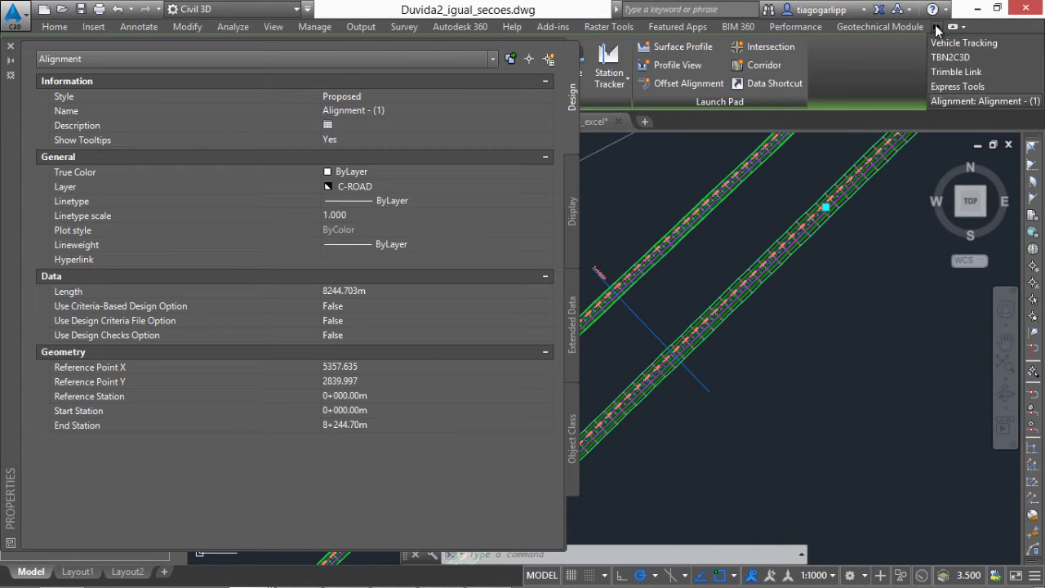
scroll(719, 306, down, 2)
scroll(719, 306, down, 2)
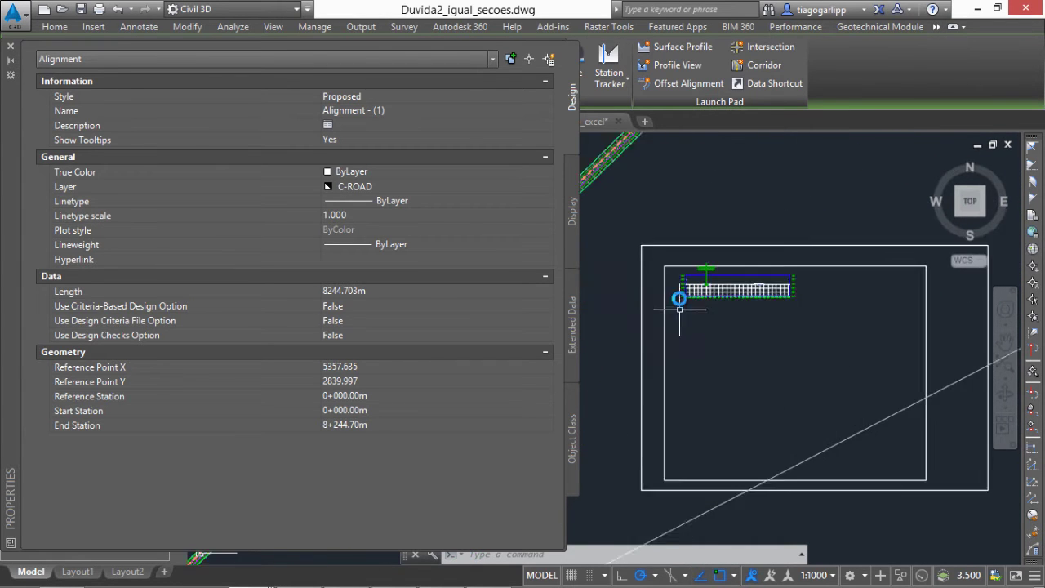
scroll(707, 262, up, 4)
Step: Set the grade-break label group's reference alignment to Alignment - (1), giving station 1+354.50
key(Escape)
click(742, 333)
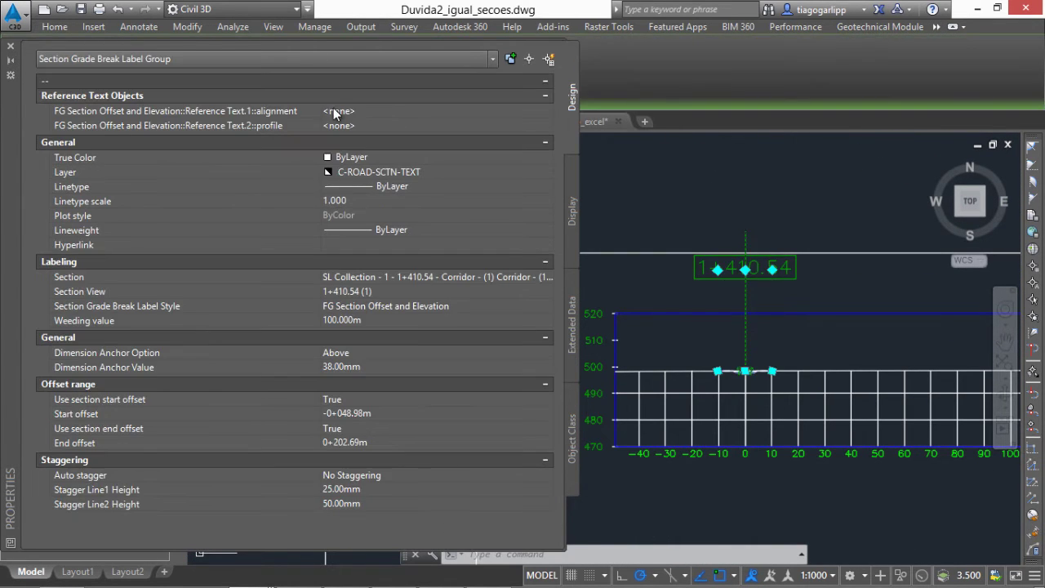
click(350, 108)
click(358, 124)
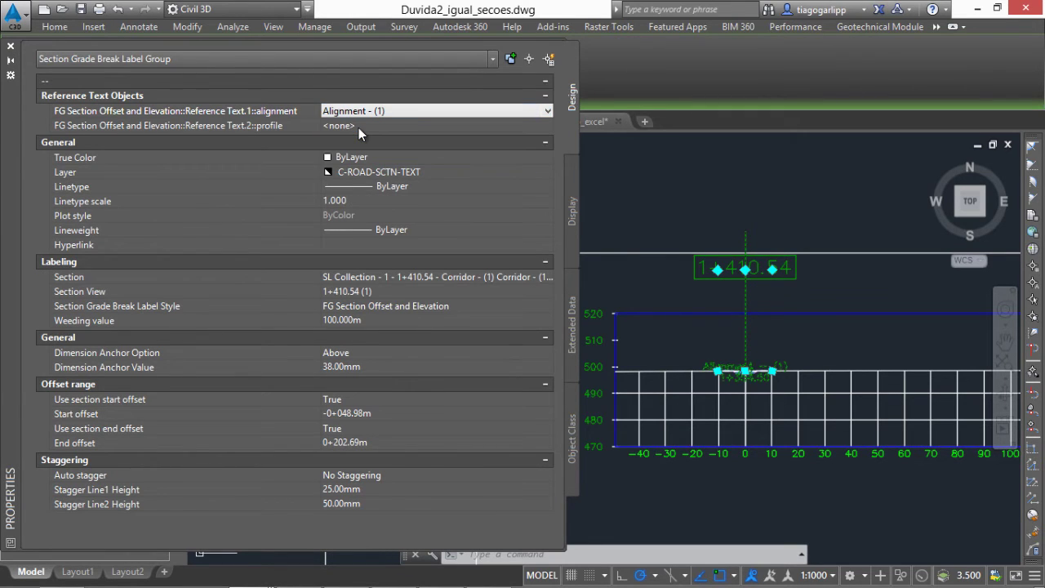
scroll(707, 383, up, 3)
scroll(699, 345, up, 2)
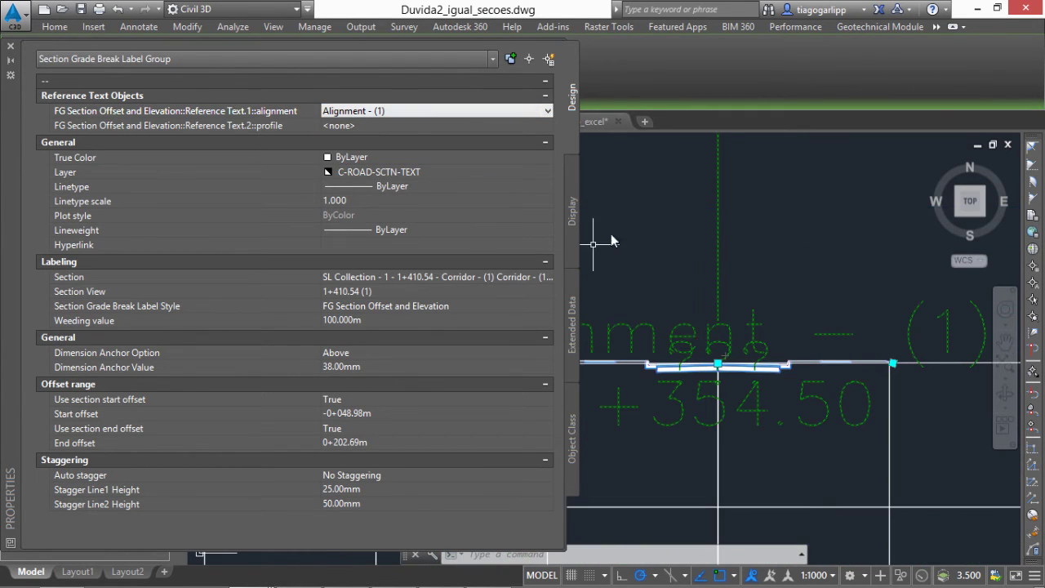
Step: Drag the label's grip to place it above the section with a leader
click(717, 365)
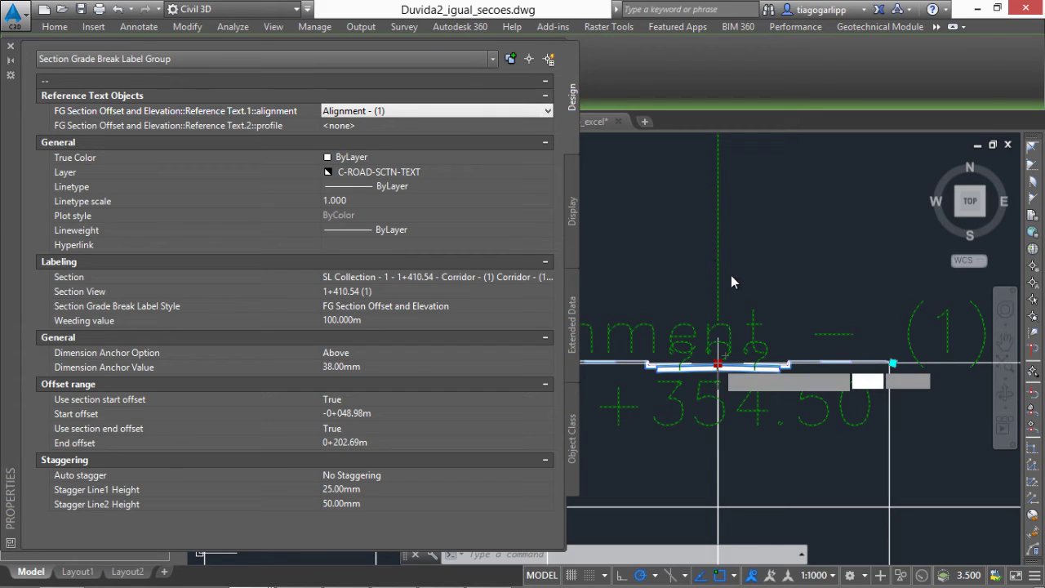
scroll(740, 287, down, 5)
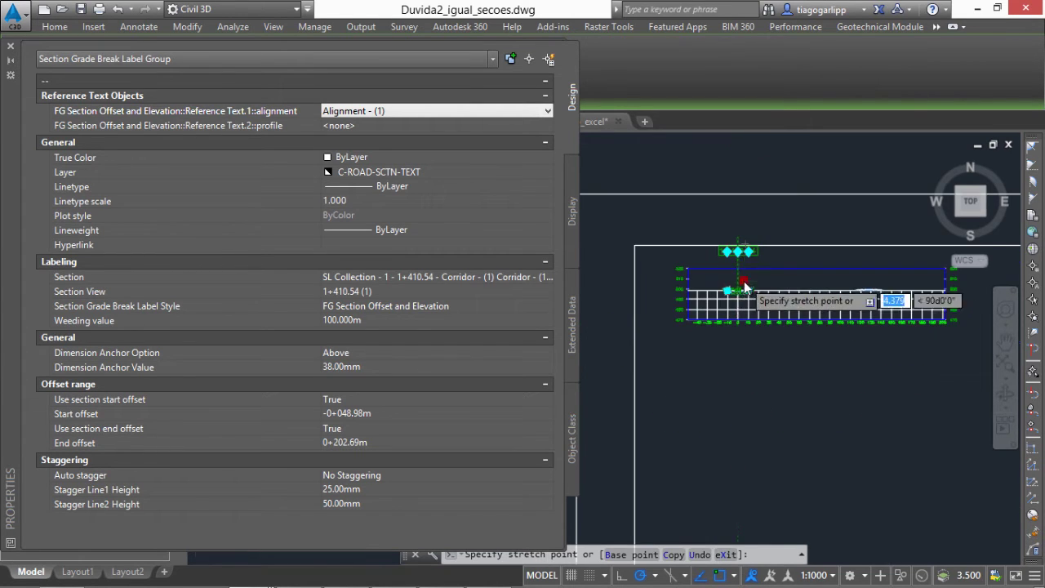
scroll(739, 270, up, 3)
click(723, 288)
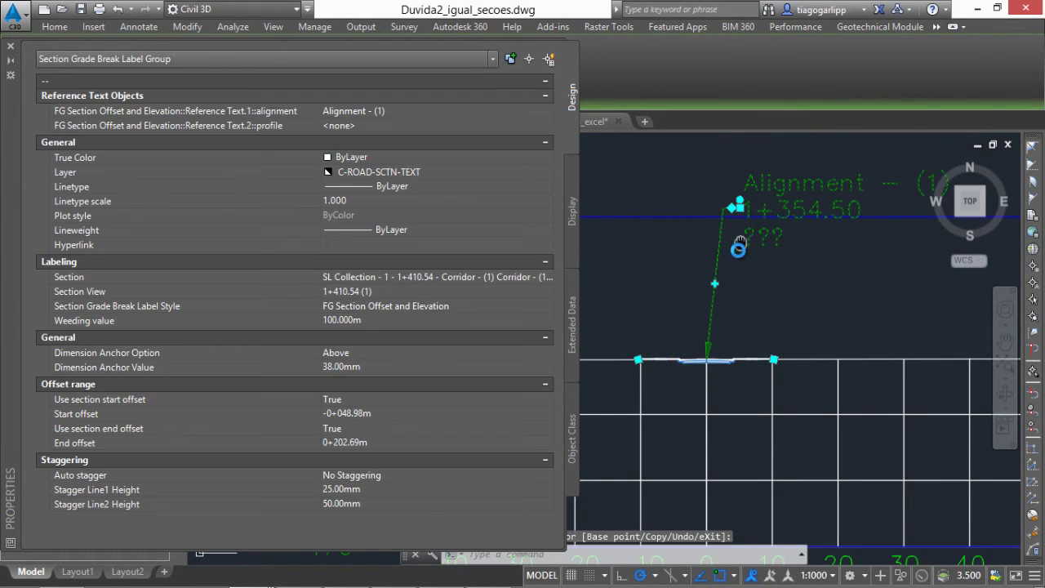
Step: Frame the moved label under the 1+410.54 title and select it to show Section Grade Break Label Group properties
middle_drag(717, 282, 719, 326)
key(Escape)
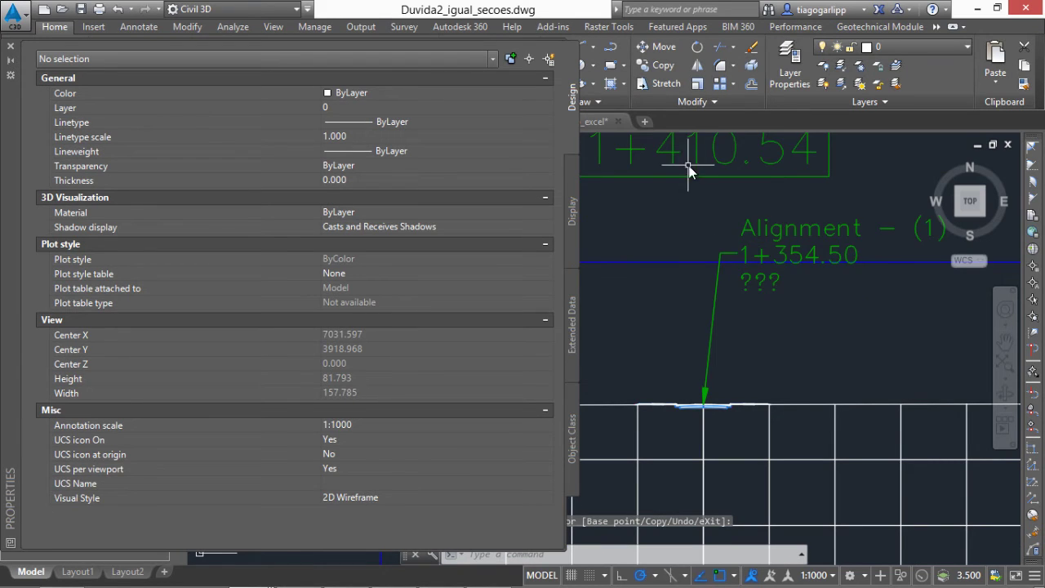
middle_drag(698, 169, 703, 223)
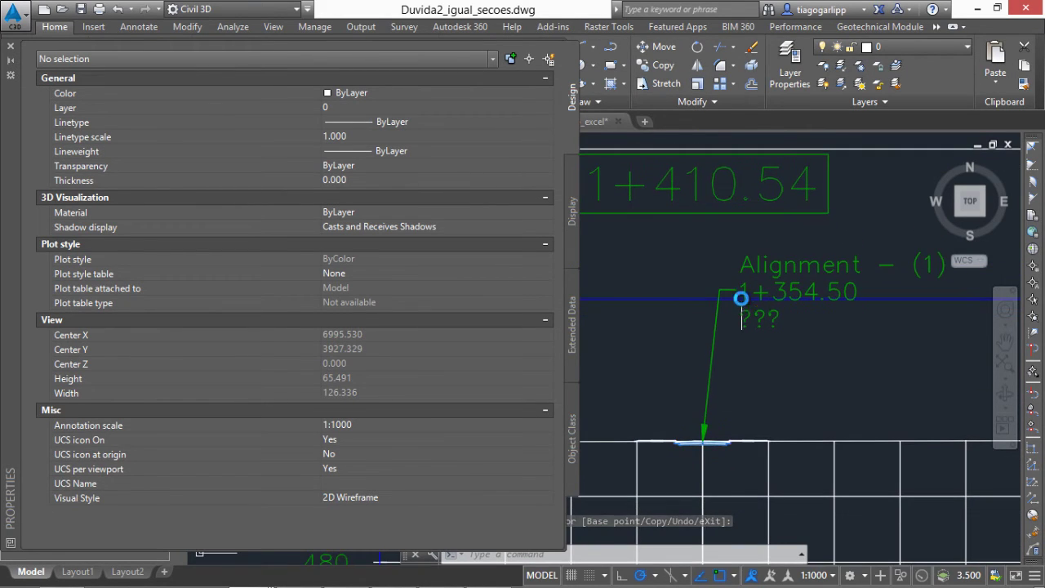
middle_drag(745, 318, 738, 313)
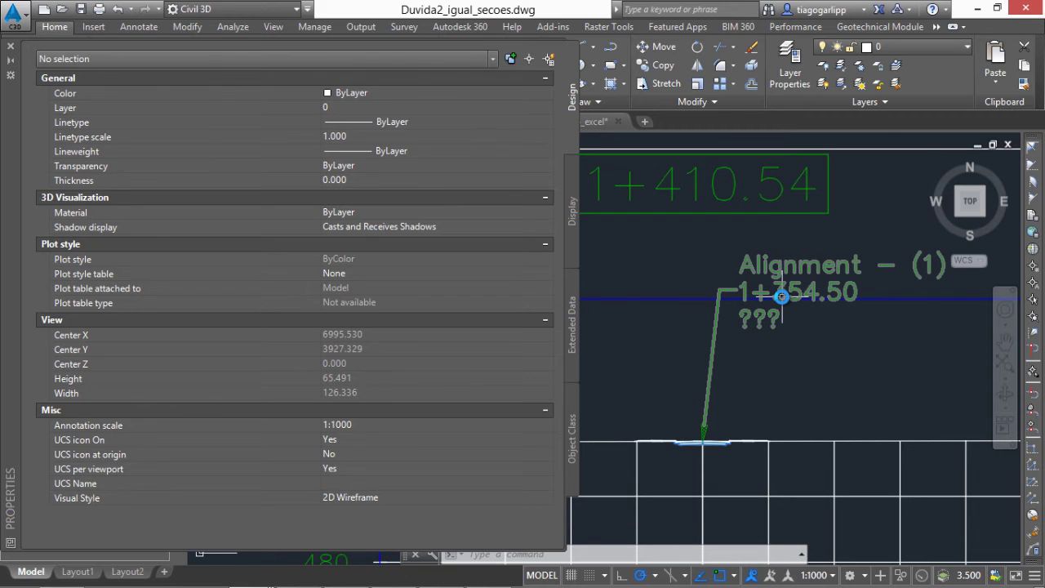
scroll(730, 302, down, 2)
scroll(831, 308, up, 2)
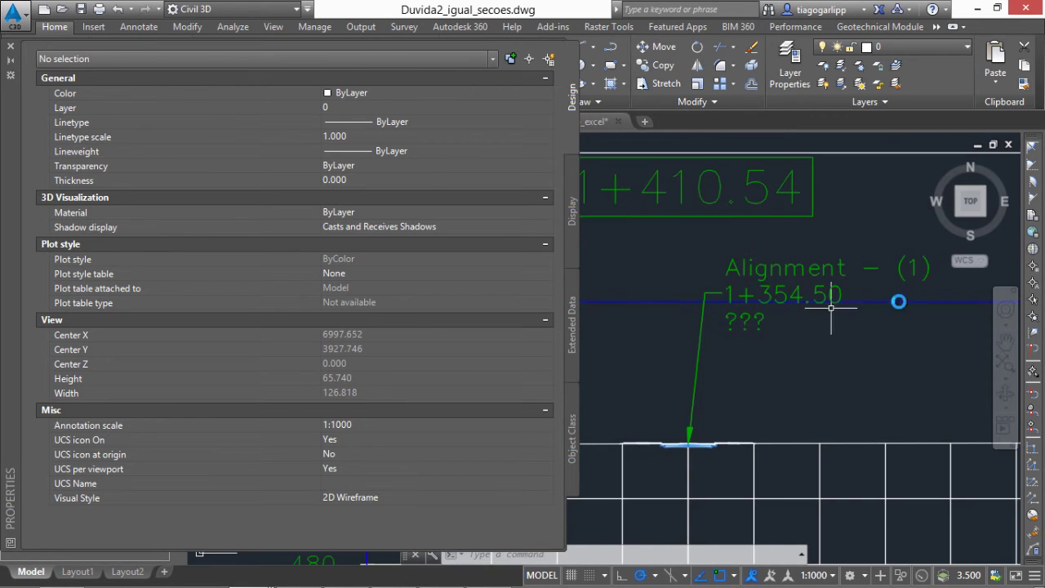
click(762, 317)
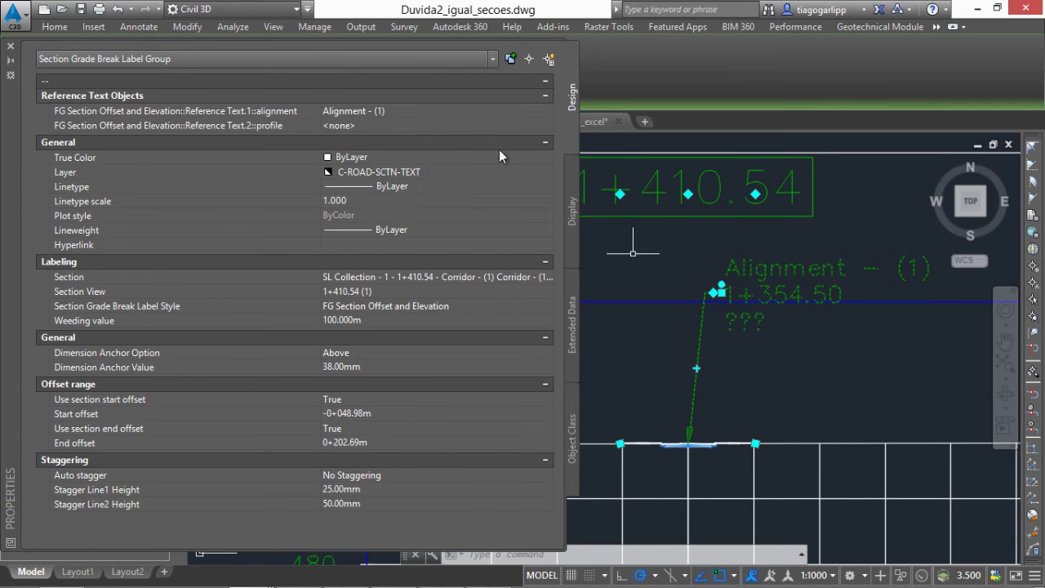
click(401, 122)
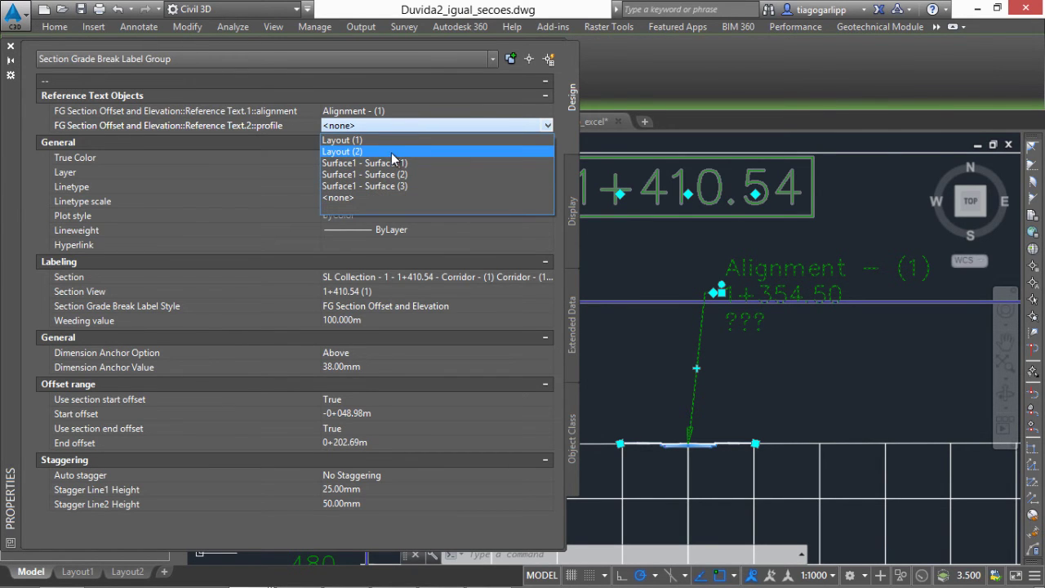
click(391, 152)
key(Escape)
scroll(719, 338, down, 5)
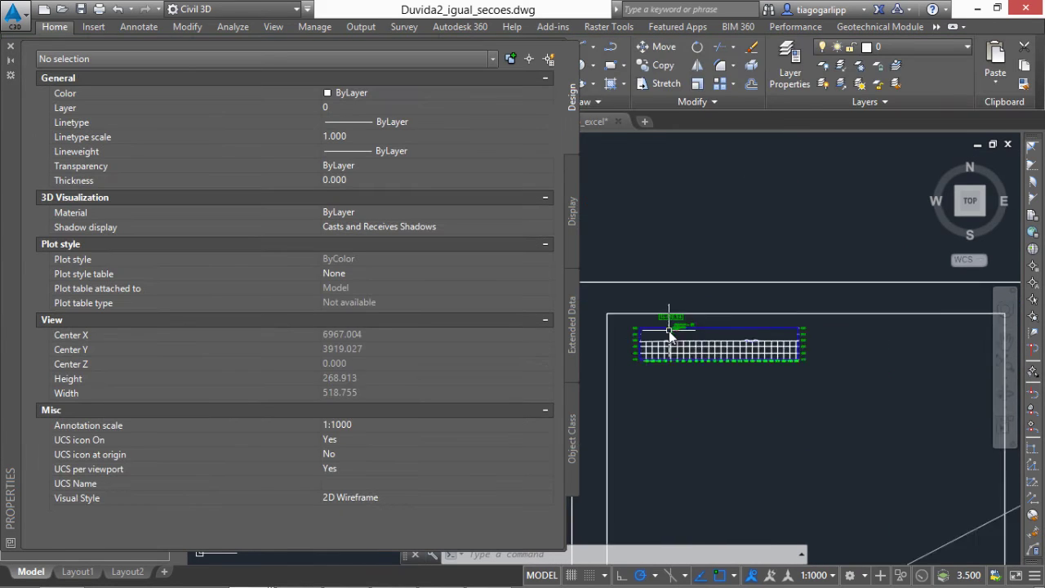
scroll(719, 339, up, 5)
scroll(739, 369, down, 4)
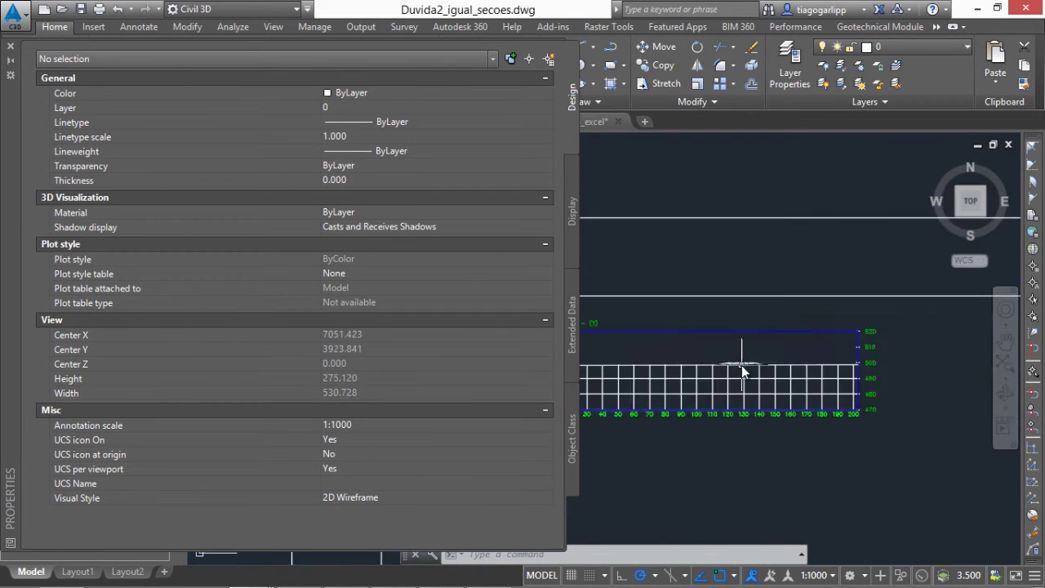
scroll(683, 341, down, 6)
scroll(705, 236, up, 8)
click(714, 278)
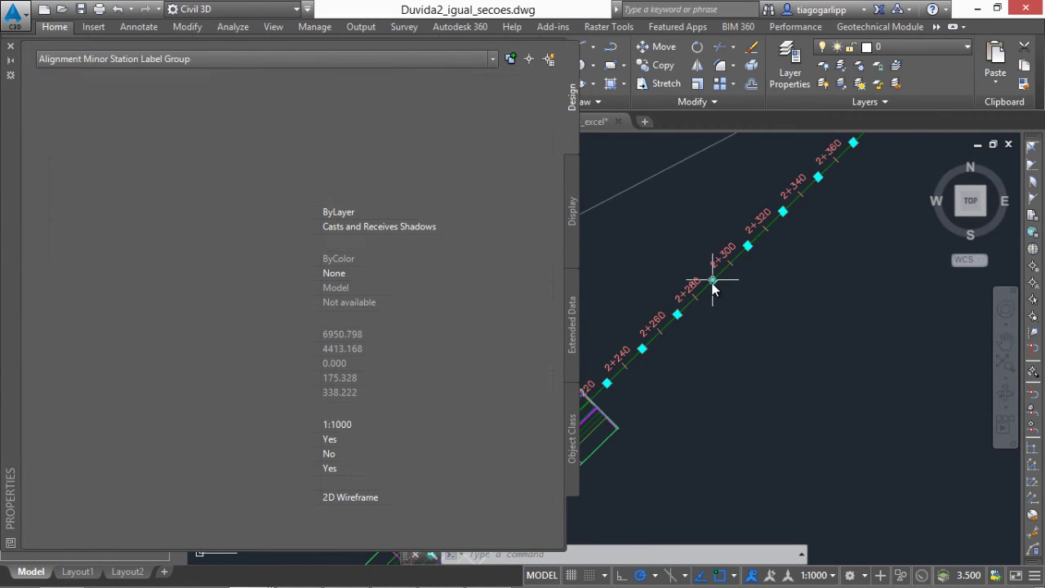
key(Escape)
click(717, 279)
scroll(702, 291, down, 5)
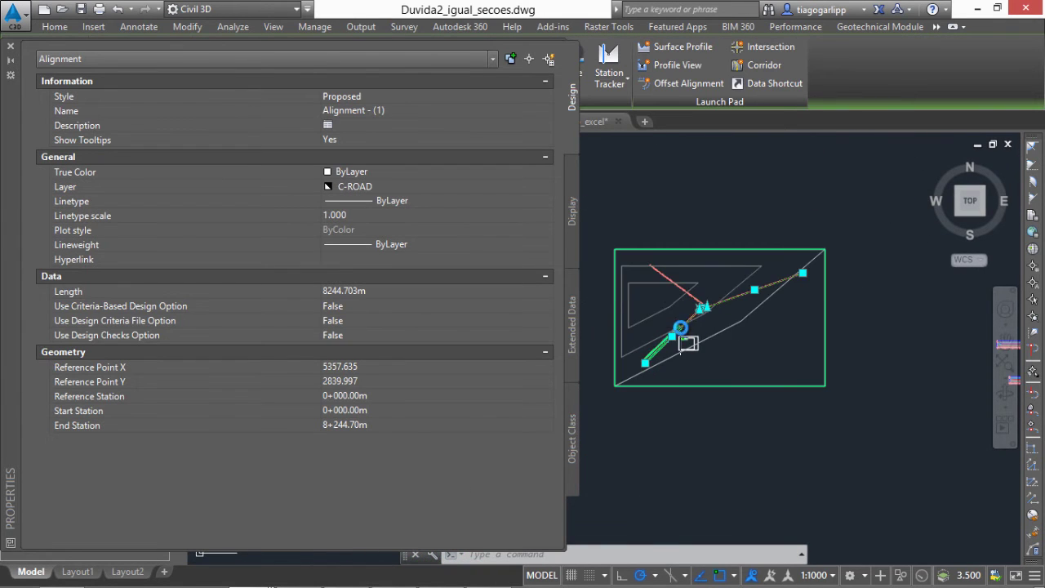
scroll(808, 310, down, 2)
scroll(806, 311, up, 3)
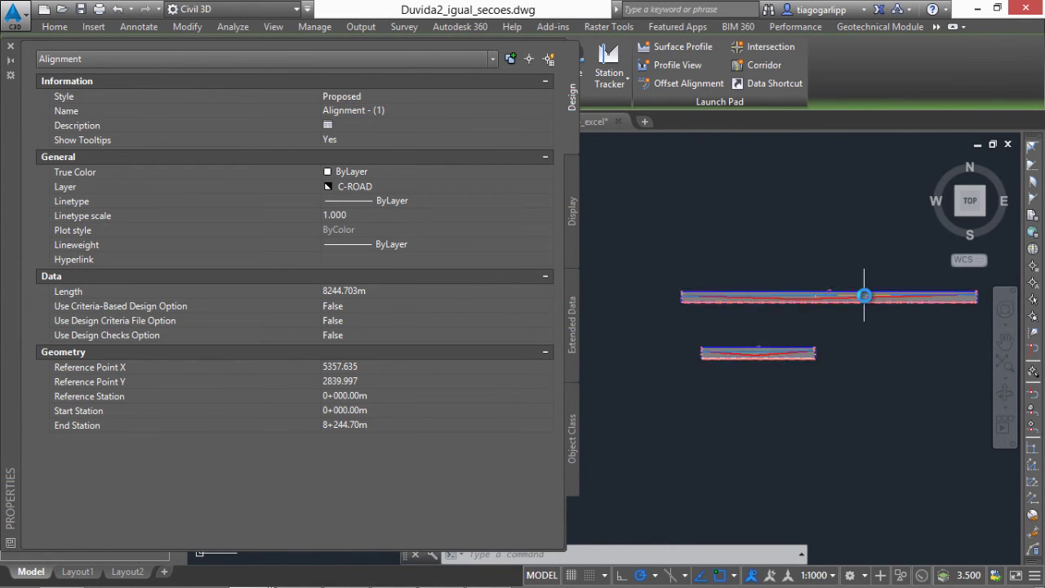
scroll(863, 291, up, 3)
scroll(816, 297, up, 3)
key(Escape)
click(816, 289)
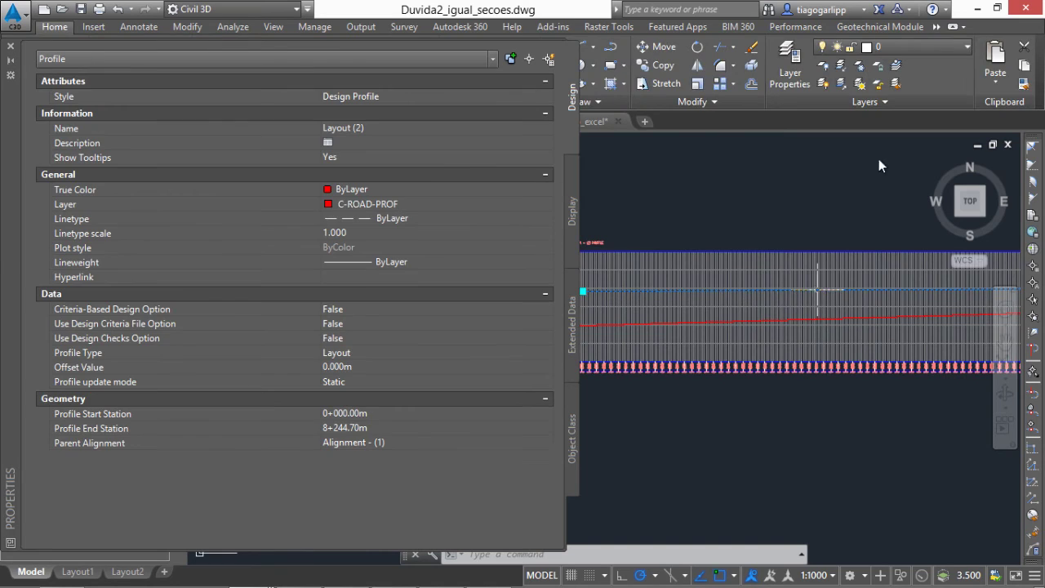
click(934, 27)
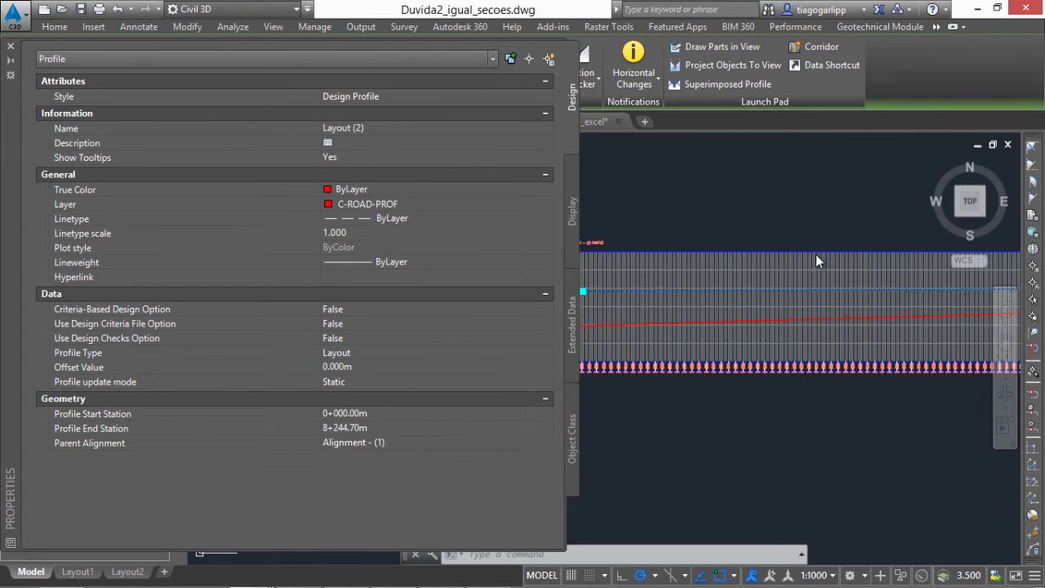
key(Escape)
scroll(815, 254, down, 5)
middle_drag(655, 341, 847, 345)
scroll(808, 359, down, 2)
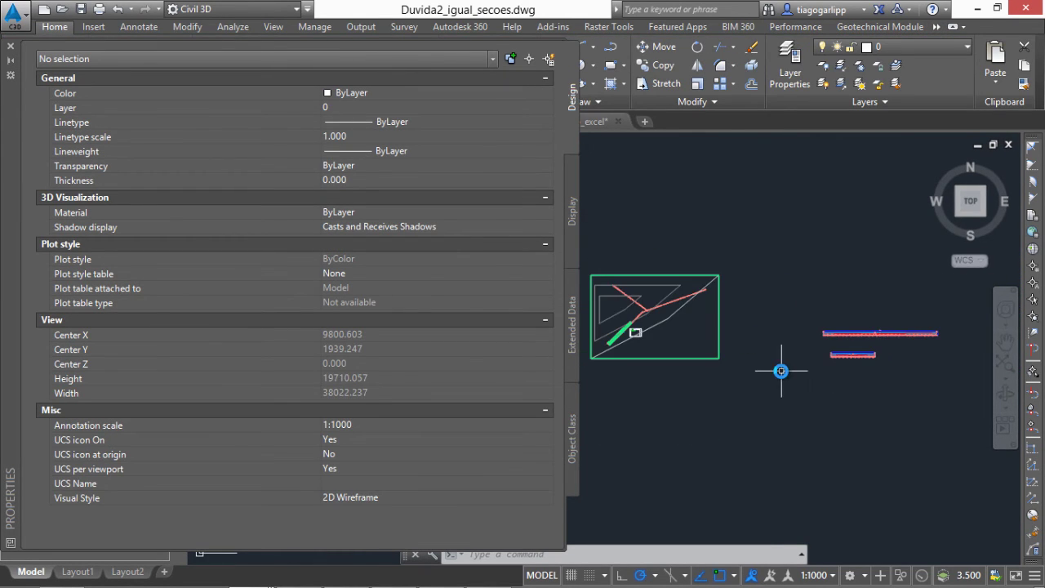
scroll(629, 329, up, 3)
scroll(648, 343, up, 3)
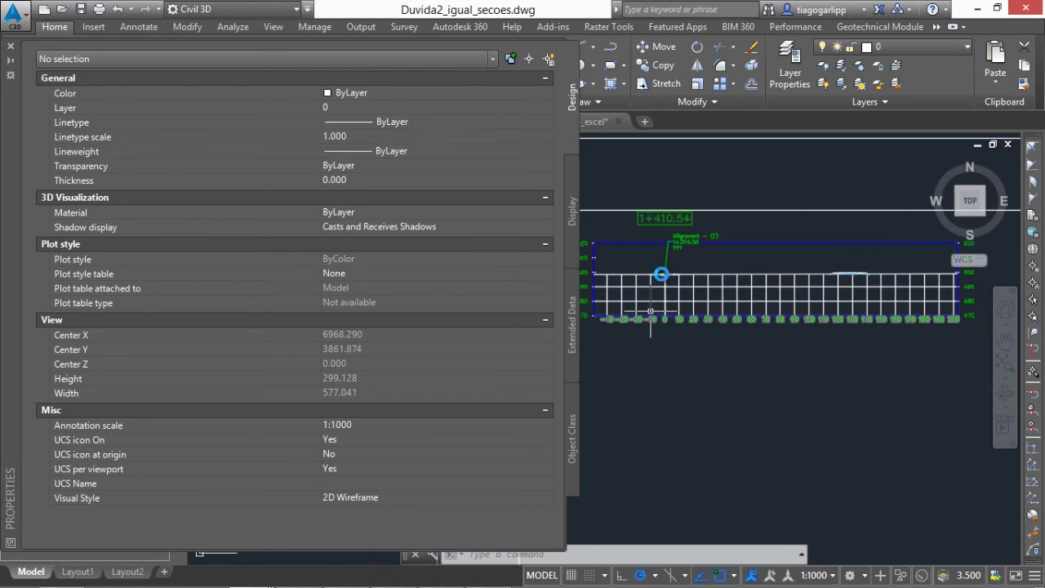
scroll(660, 276, up, 3)
Step: Set the grade-break label's Reference Text.2 profile to Layout (2)
click(672, 233)
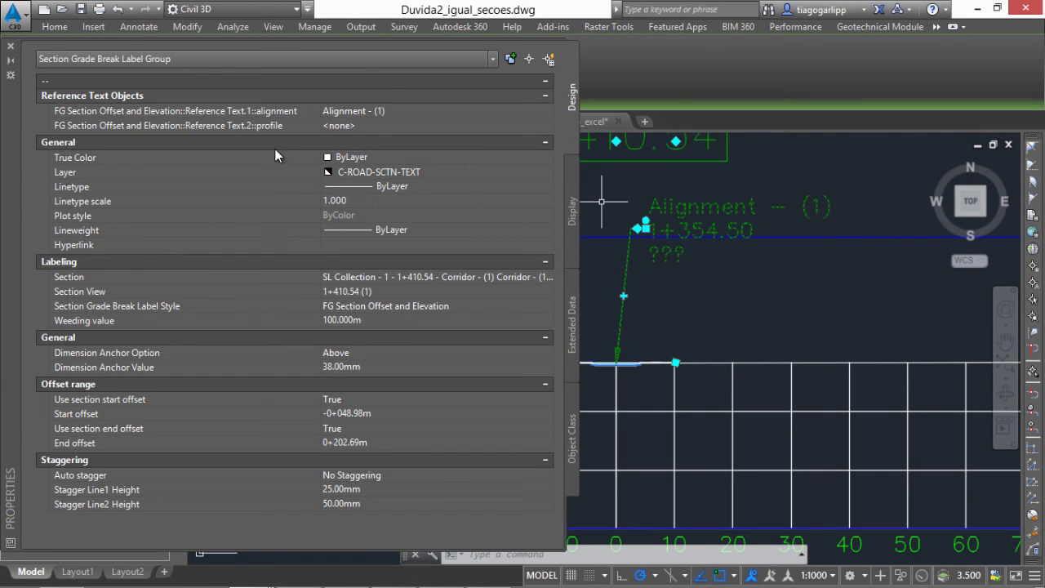
click(344, 125)
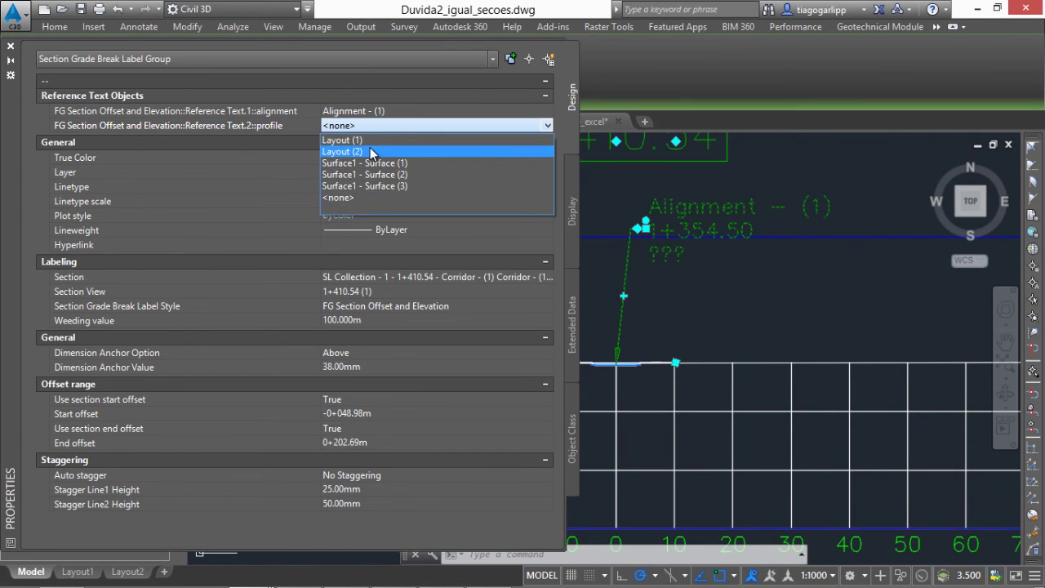
click(369, 149)
key(Escape)
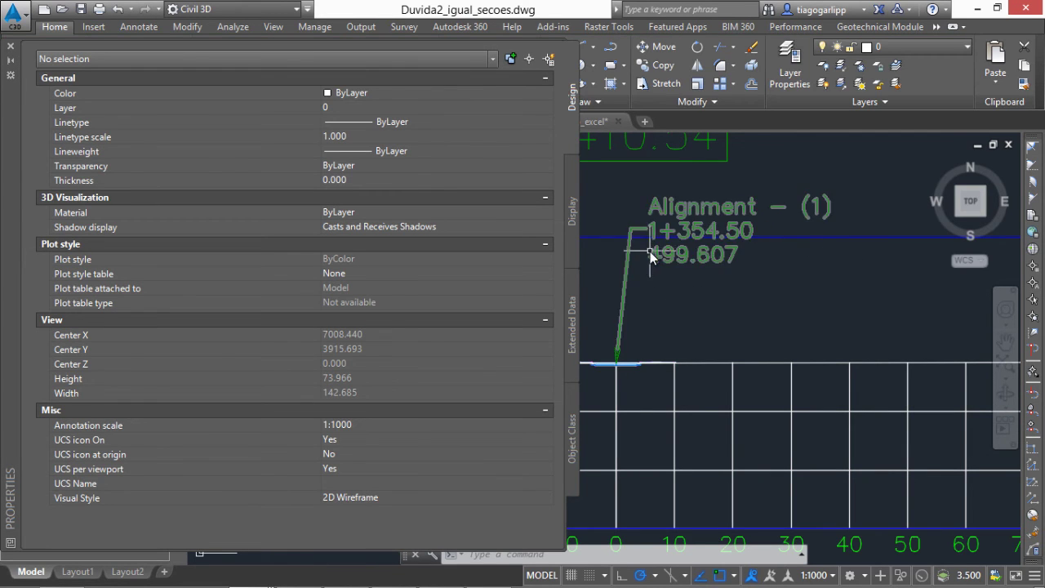
Step: Zoom in to confirm the label now shows elevation 499.607, then close the Properties palette
middle_drag(650, 252, 698, 261)
scroll(669, 328, down, 2)
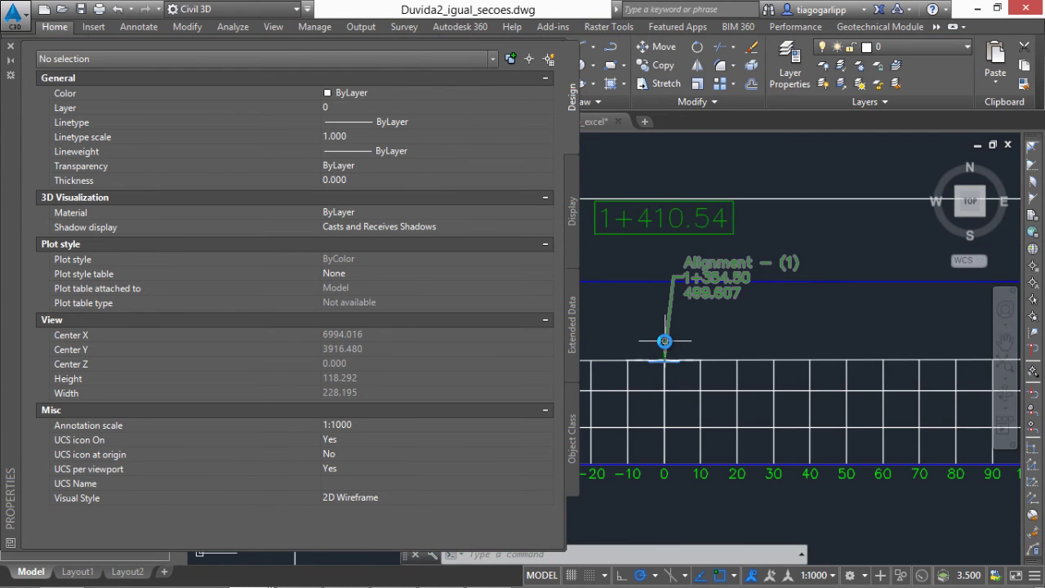
scroll(662, 331, down, 2)
scroll(842, 362, up, 4)
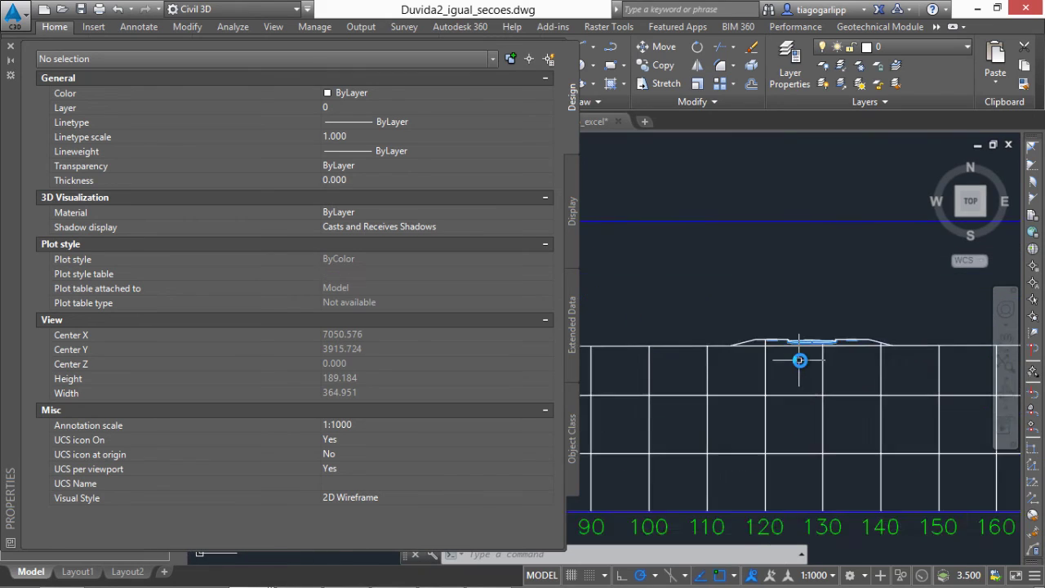
scroll(800, 356, up, 1)
scroll(821, 324, up, 3)
mouse_move(815, 332)
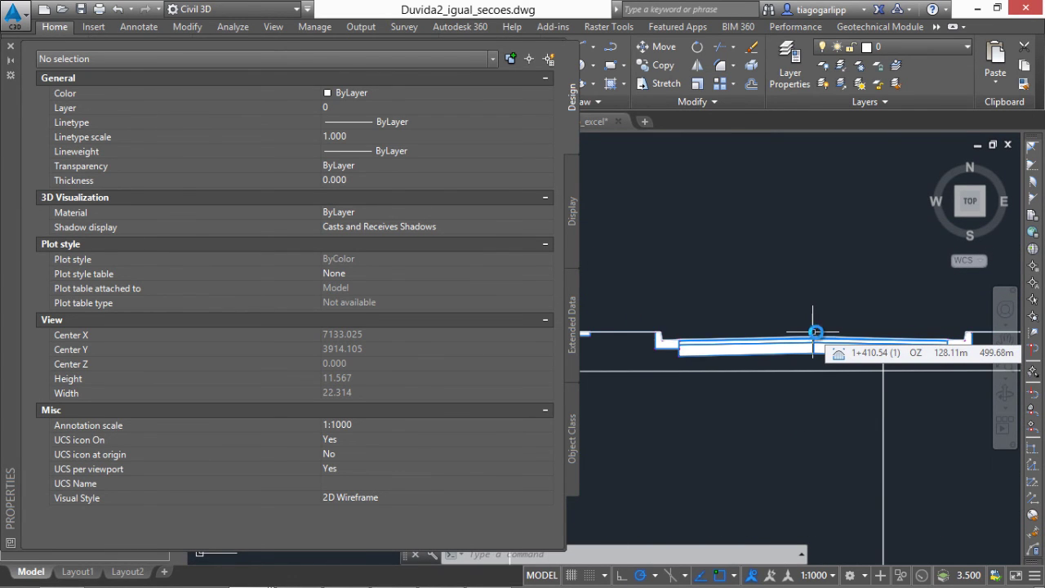
scroll(816, 332, down, 10)
scroll(718, 318, up, 2)
scroll(732, 308, up, 1)
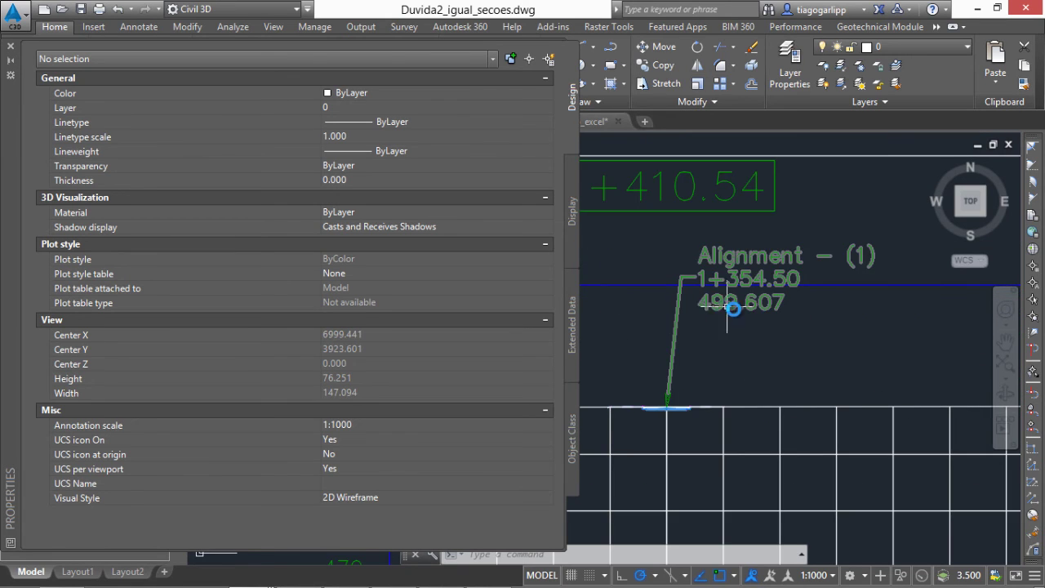
scroll(732, 308, up, 2)
scroll(740, 310, down, 4)
scroll(751, 310, up, 2)
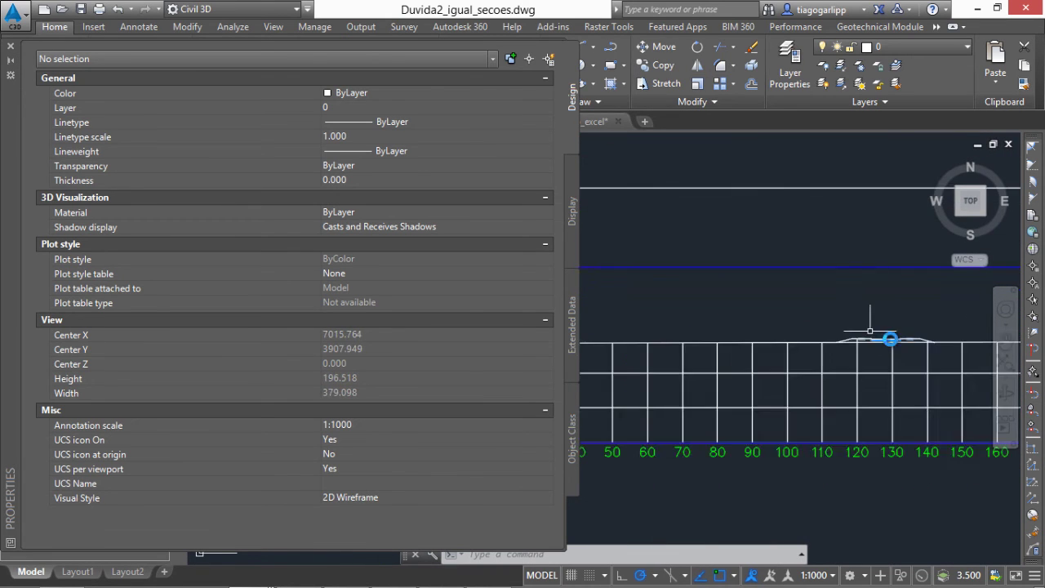
scroll(889, 341, up, 6)
scroll(858, 328, up, 4)
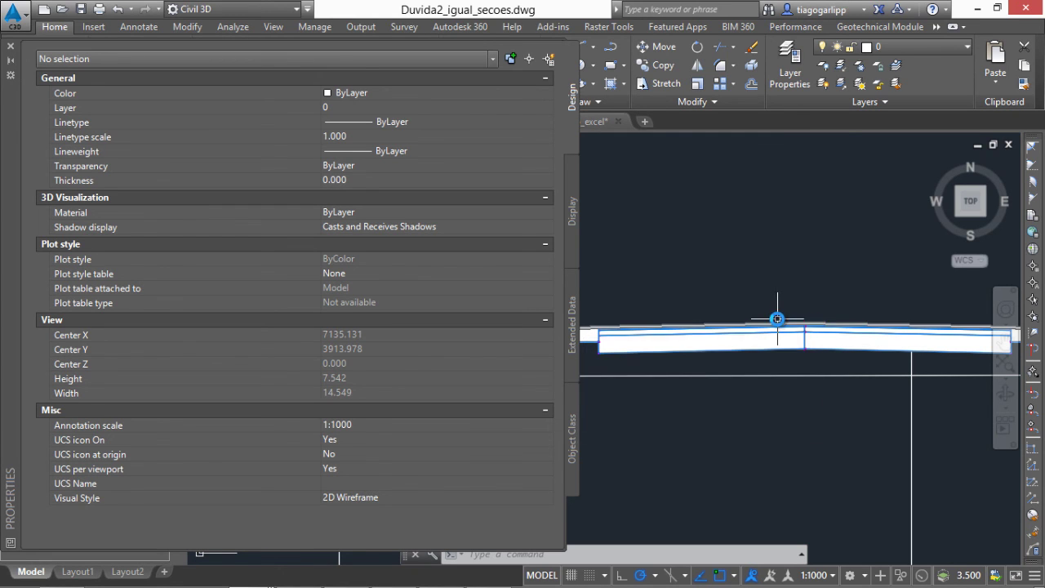
scroll(777, 318, down, 4)
scroll(843, 322, down, 4)
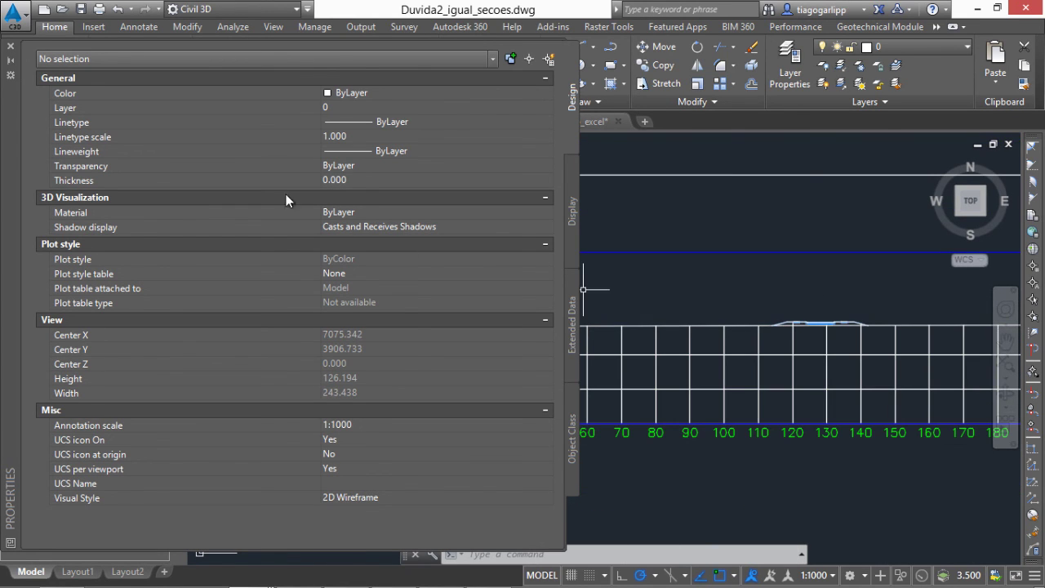
scroll(816, 326, down, 3)
scroll(685, 318, up, 4)
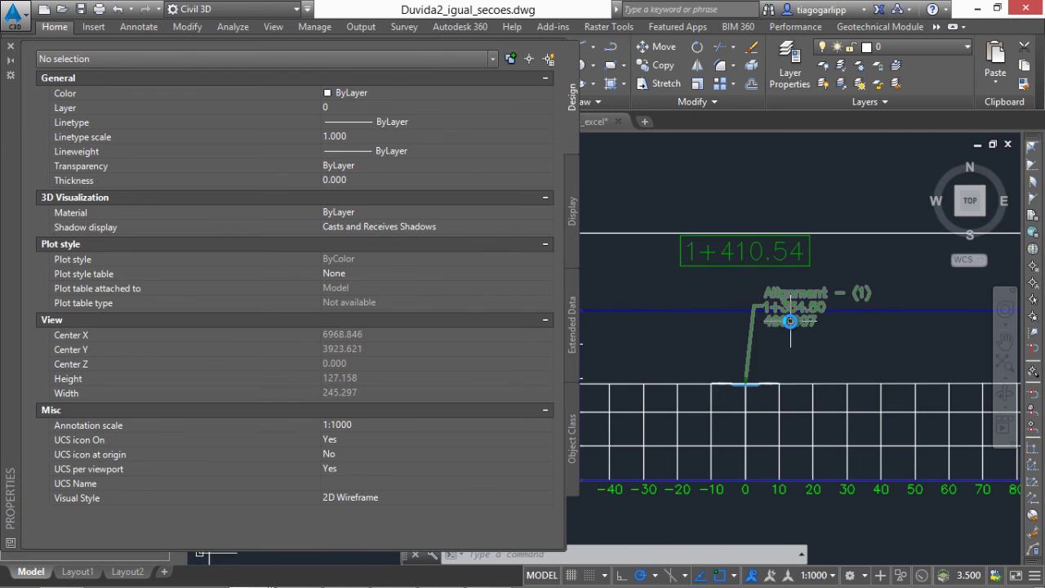
scroll(784, 311, up, 2)
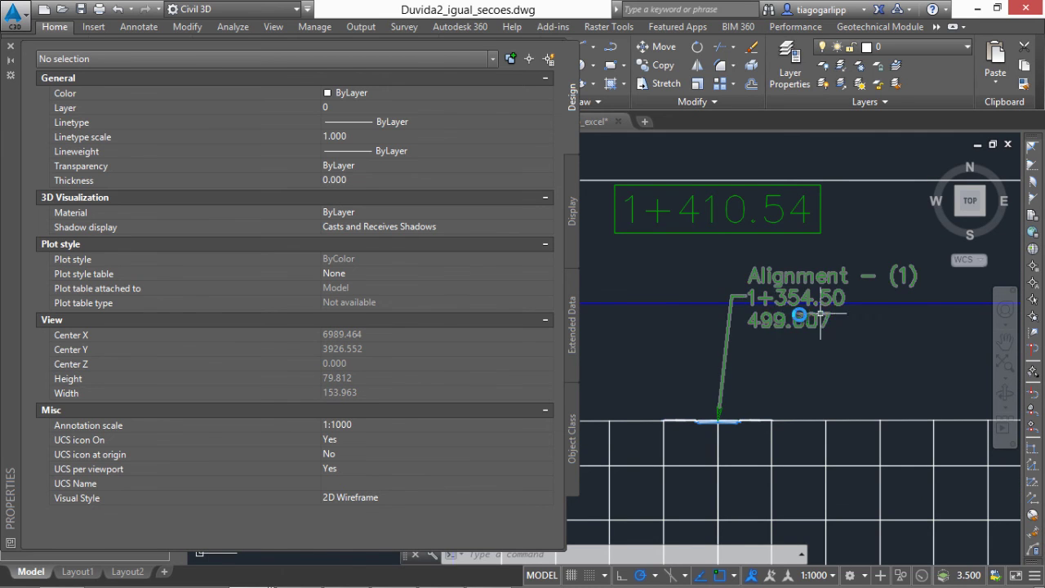
click(11, 41)
click(489, 574)
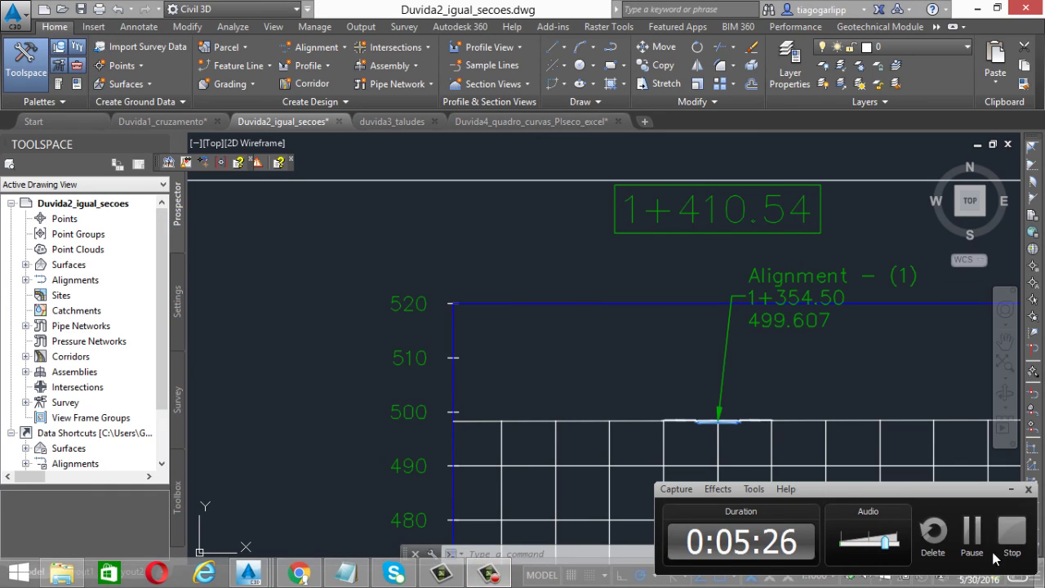